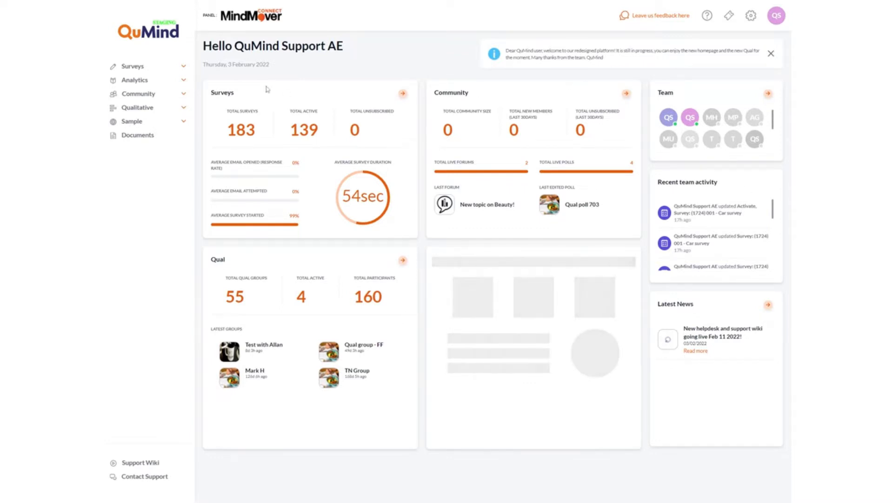
Open the So Sauces By Frankie So survey's emails from the Misc project in Project Management and create a new email
{"action": "left_click", "coordinate": [187, 68]}
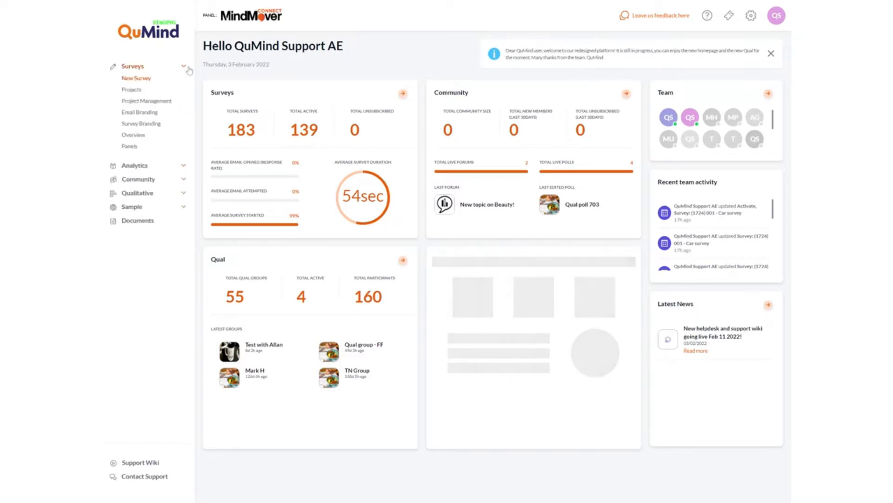
{"action": "left_click", "coordinate": [146, 101]}
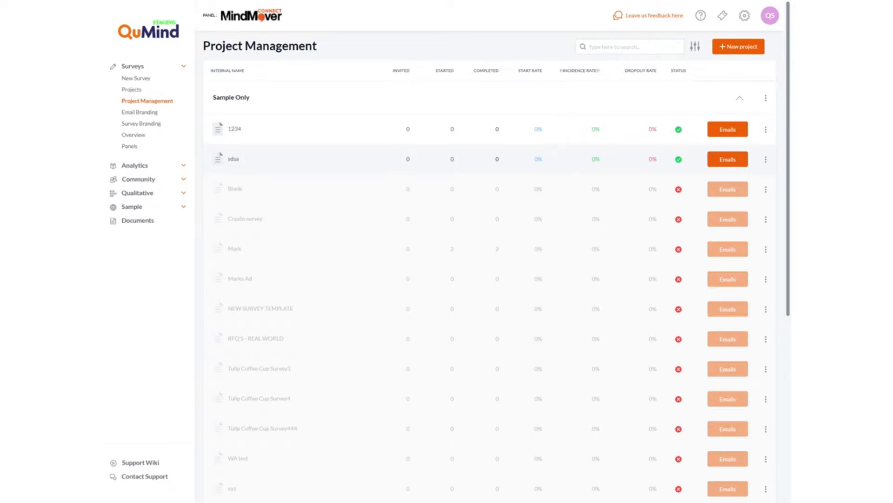
{"action": "scroll", "coordinate": [400, 200], "scroll_direction": "down", "scroll_amount": 2}
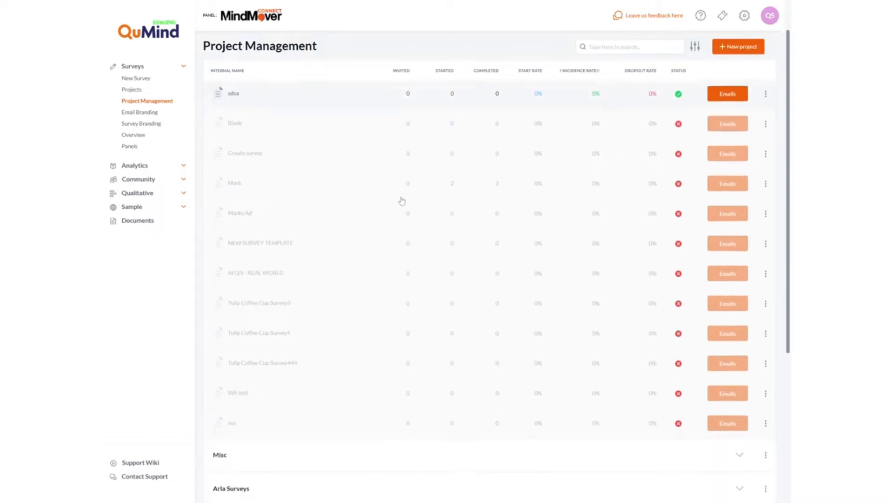
{"action": "scroll", "coordinate": [401, 200], "scroll_direction": "down", "scroll_amount": 3}
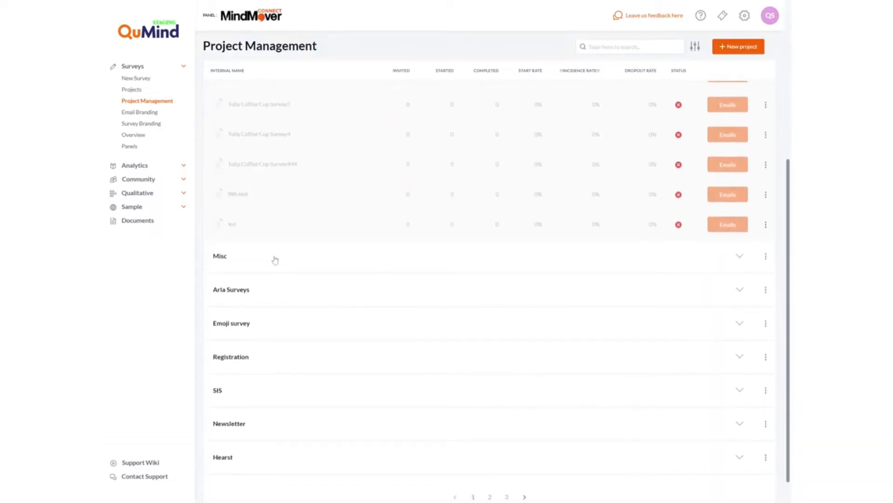
{"action": "left_click", "coordinate": [275, 259]}
{"action": "scroll", "coordinate": [291, 267], "scroll_direction": "down", "scroll_amount": 3}
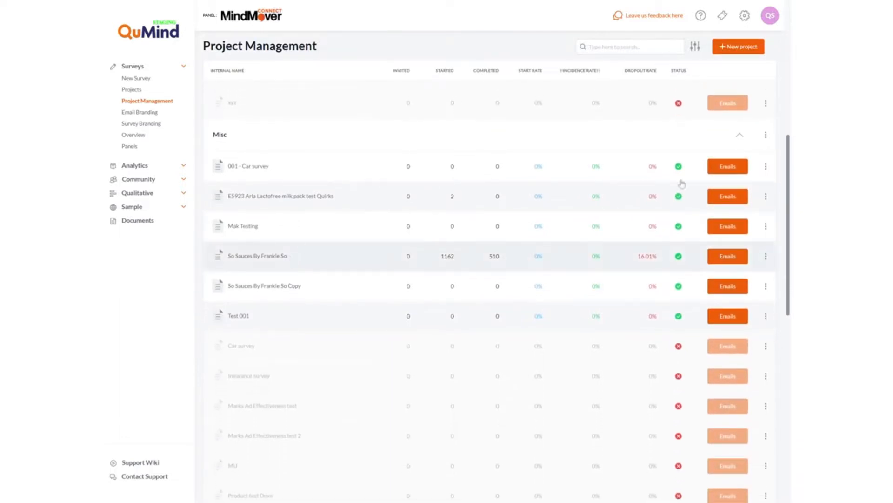
{"action": "left_click", "coordinate": [727, 259]}
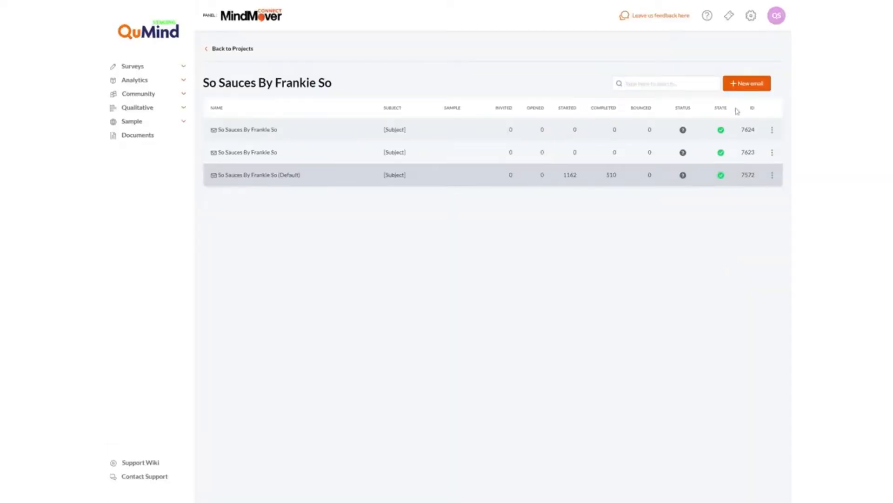
{"action": "left_click", "coordinate": [742, 92]}
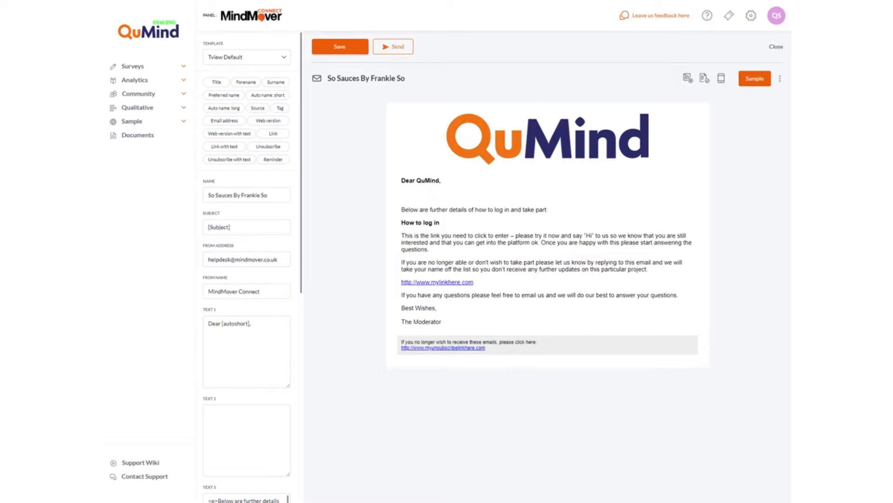
Try the MindMover Connect template on the email and return to Tview Default
{"action": "left_click", "coordinate": [264, 57]}
{"action": "left_click", "coordinate": [254, 70]}
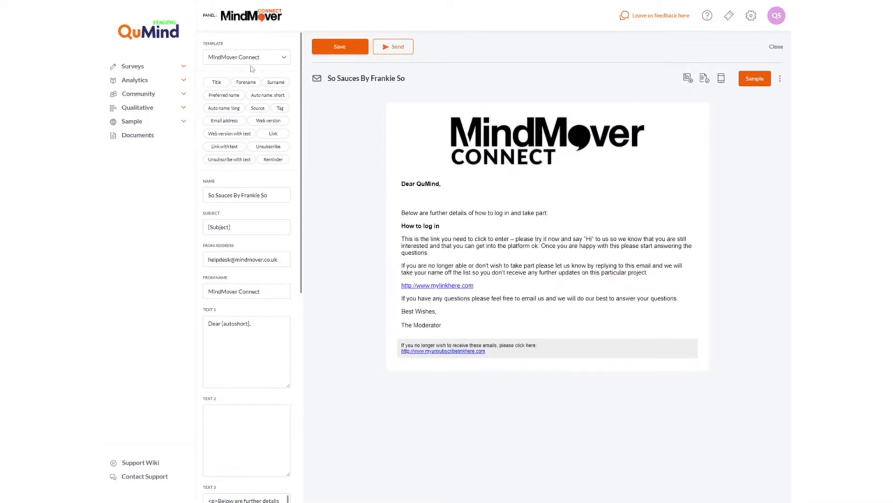
{"action": "left_click", "coordinate": [249, 77]}
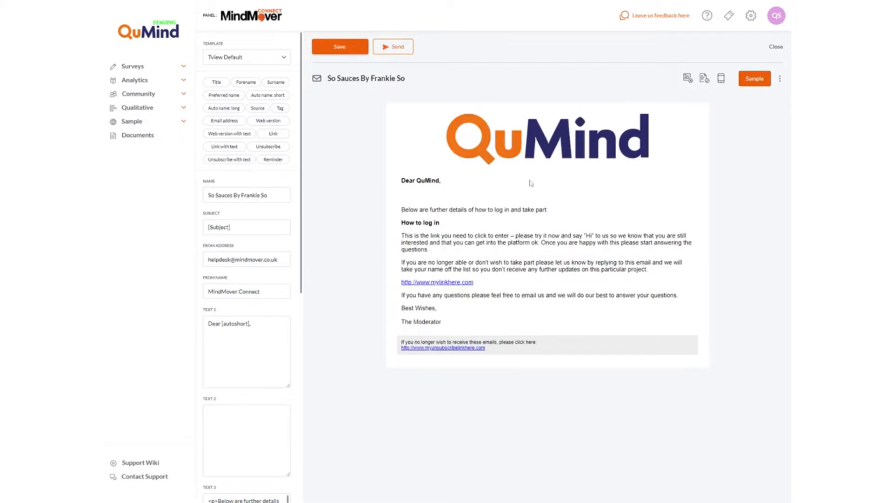
Name the email Batch 1 and set its subject to "Take our new survey"
{"action": "scroll", "coordinate": [260, 150], "scroll_direction": "down", "scroll_amount": 1}
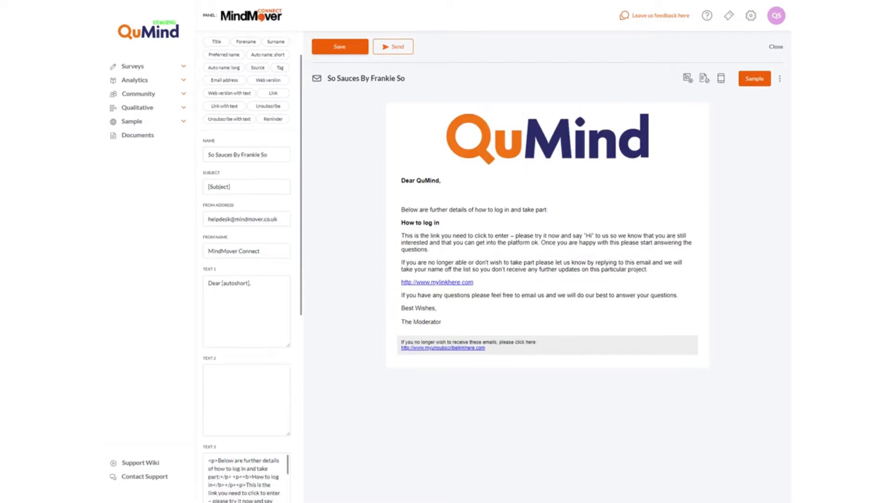
{"action": "left_click_drag", "start_coordinate": [267, 155], "coordinate": [195, 158]}
{"action": "type", "text": "Batch 1"}
{"action": "left_click_drag", "start_coordinate": [229, 186], "coordinate": [197, 189]}
{"action": "type", "text": "Take our new survey"}
Change the part of the email's From address before the @ to donotreply
{"action": "scroll", "coordinate": [202, 205], "scroll_direction": "down", "scroll_amount": 1}
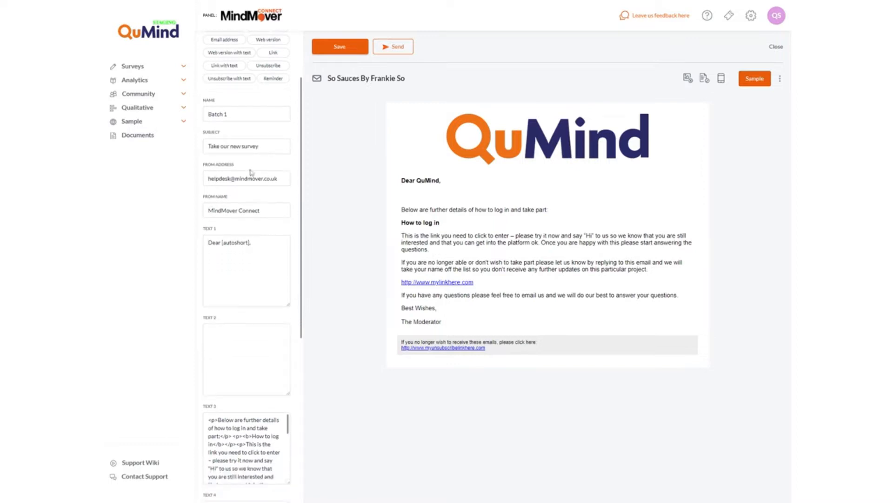
{"action": "left_click_drag", "start_coordinate": [230, 179], "coordinate": [204, 182]}
{"action": "type", "text": "donotreply"}
{"action": "left_click_drag", "start_coordinate": [240, 178], "coordinate": [268, 179]}
{"action": "scroll", "coordinate": [287, 202], "scroll_direction": "down", "scroll_amount": 1}
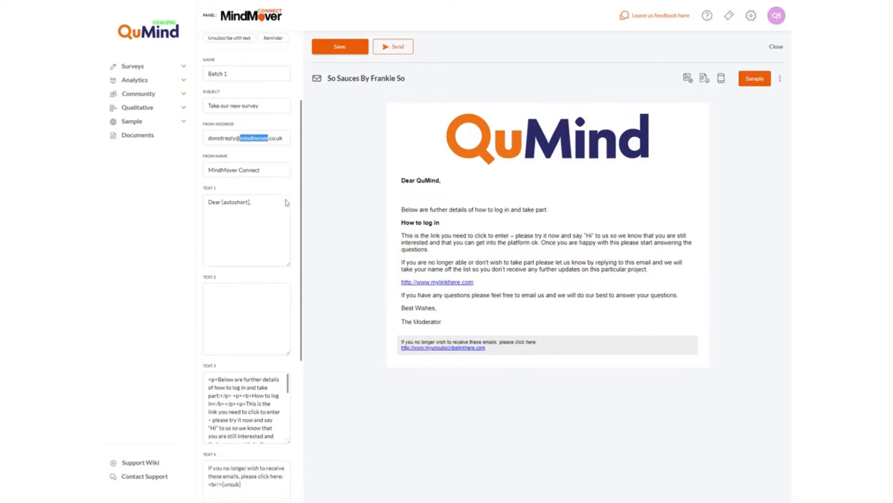
{"action": "left_click", "coordinate": [266, 170]}
{"action": "left_click_drag", "start_coordinate": [267, 170], "coordinate": [205, 174]}
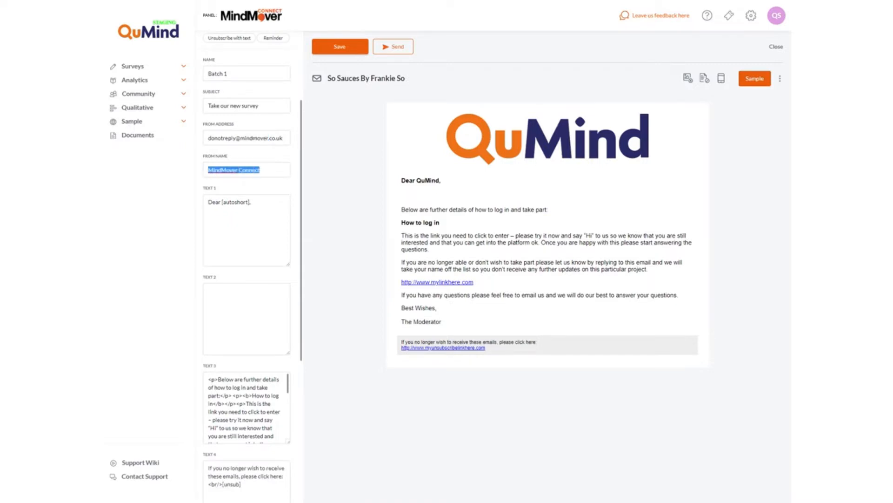
{"action": "left_click", "coordinate": [262, 170]}
{"action": "left_click_drag", "start_coordinate": [261, 170], "coordinate": [204, 173]}
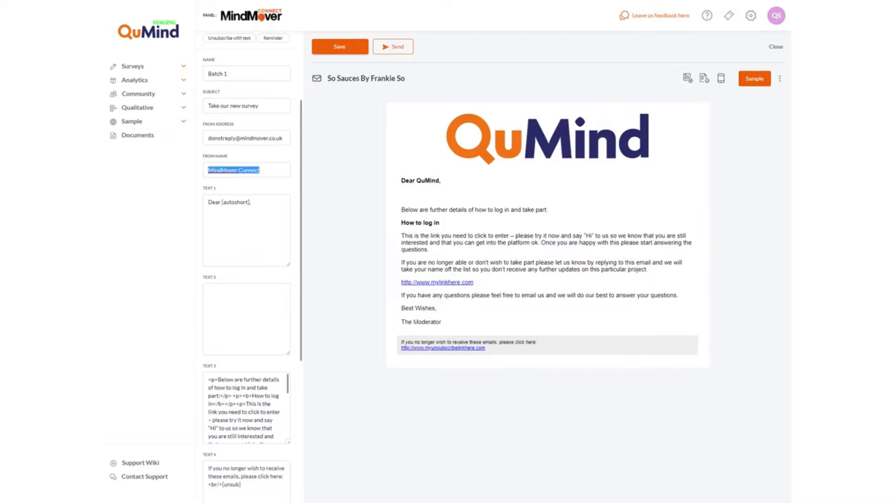
{"action": "left_click", "coordinate": [194, 184]}
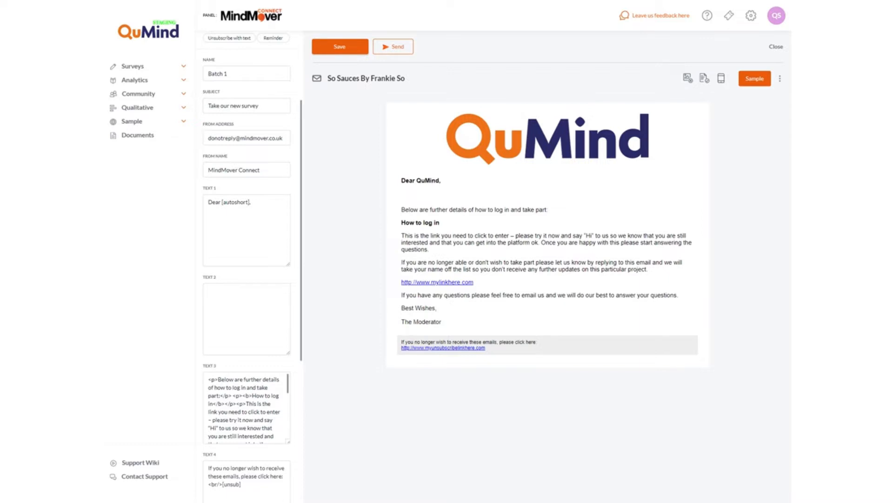
Replace "Dear" with "Hello" in the Text 1 greeting, keeping the [autoshort] placeholder
{"action": "left_click", "coordinate": [251, 202]}
{"action": "scroll", "coordinate": [246, 265], "scroll_direction": "down", "scroll_amount": 3}
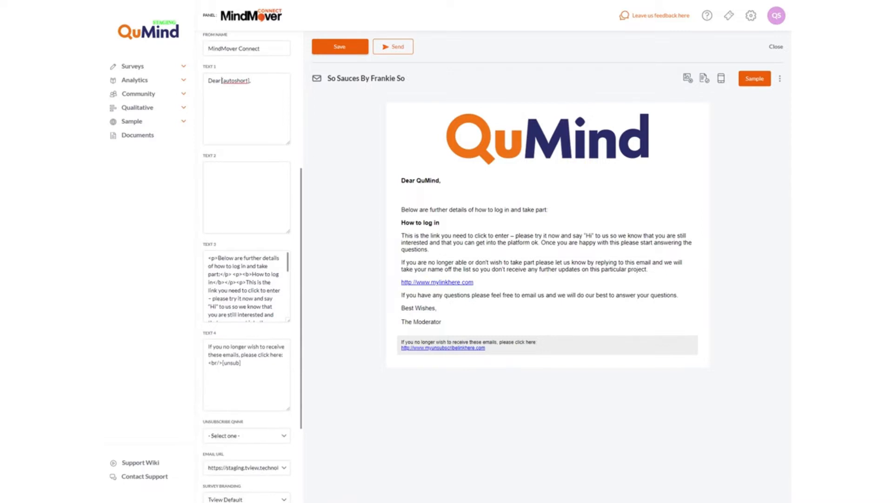
{"action": "key", "text": "BackSpace"}
{"action": "key", "text": "BackSpace"}
{"action": "key", "text": "BackSpace"}
{"action": "key", "text": "BackSpace"}
{"action": "type", "text": "Hello"}
{"action": "left_click_drag", "start_coordinate": [222, 81], "coordinate": [200, 80]}
{"action": "left_click", "coordinate": [208, 80]}
Review the email's Text 3 body, the [unsub] placeholder in Text 4 and the unsubscribe questionnaire setting
{"action": "left_click_drag", "start_coordinate": [225, 258], "coordinate": [253, 258]}
{"action": "left_click", "coordinate": [242, 298]}
{"action": "scroll", "coordinate": [246, 288], "scroll_direction": "down", "scroll_amount": 2}
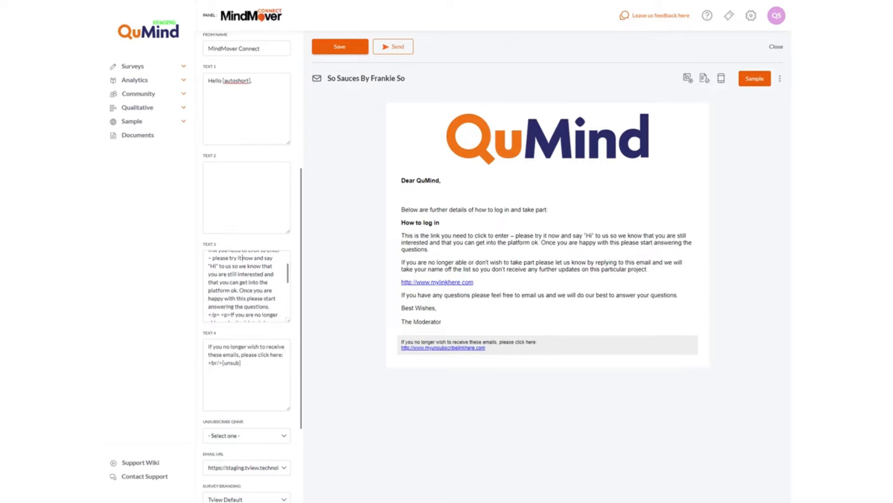
{"action": "scroll", "coordinate": [247, 369], "scroll_direction": "down", "scroll_amount": 3}
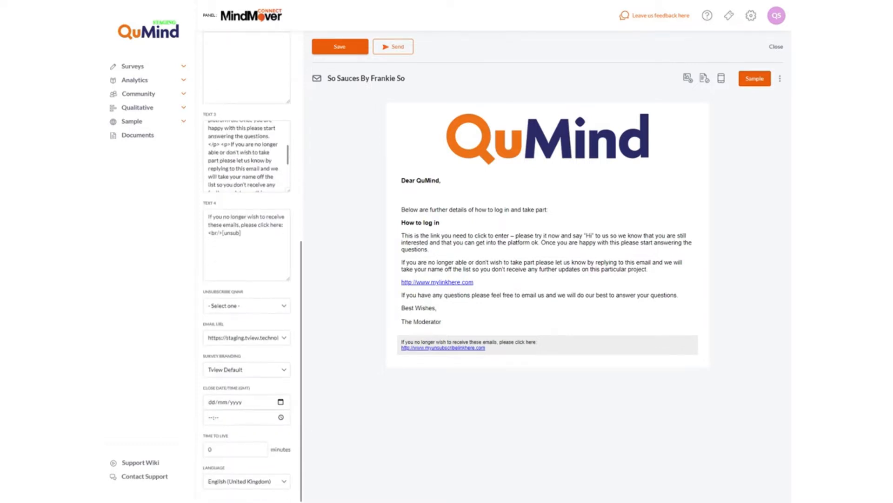
{"action": "left_click_drag", "start_coordinate": [242, 232], "coordinate": [224, 233]}
{"action": "left_click", "coordinate": [242, 233]}
{"action": "left_click", "coordinate": [262, 309]}
{"action": "left_click", "coordinate": [259, 319]}
Save the email and preview it in mobile layout, as plain text and with images turned off
{"action": "scroll", "coordinate": [263, 406], "scroll_direction": "up", "scroll_amount": 15}
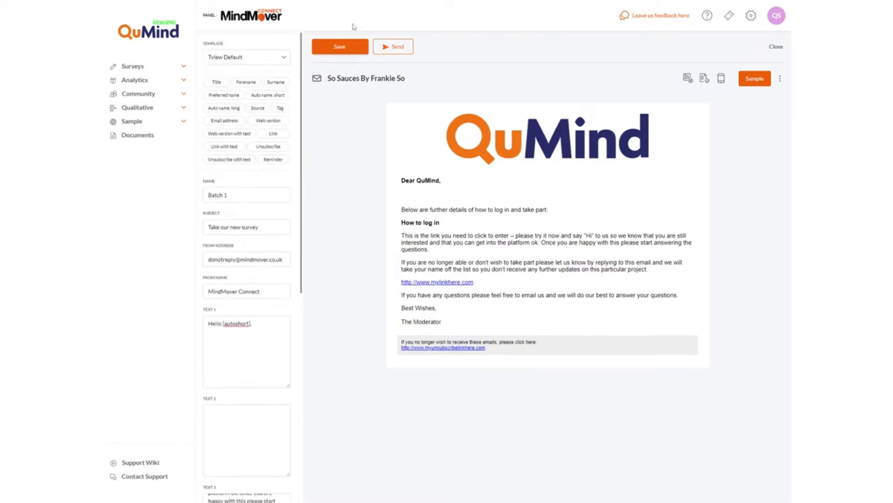
{"action": "left_click", "coordinate": [346, 50]}
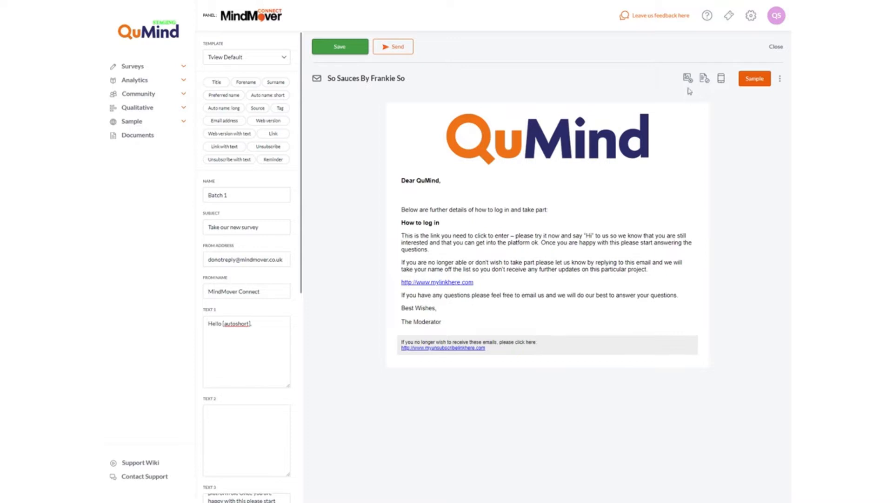
{"action": "left_click", "coordinate": [720, 81]}
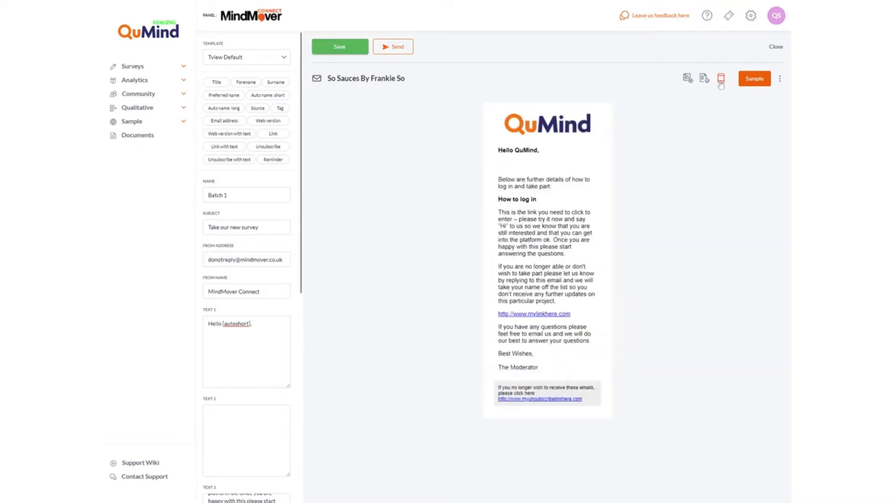
{"action": "left_click", "coordinate": [706, 80]}
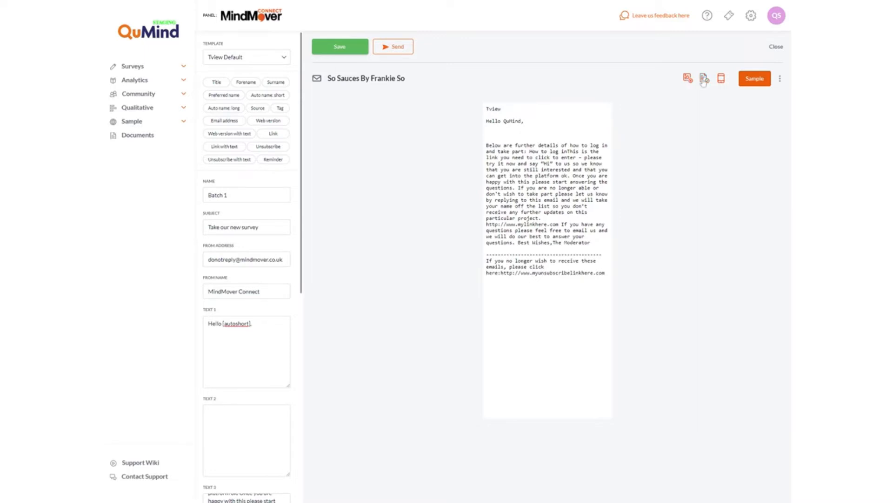
{"action": "left_click", "coordinate": [704, 81]}
{"action": "left_click", "coordinate": [722, 80]}
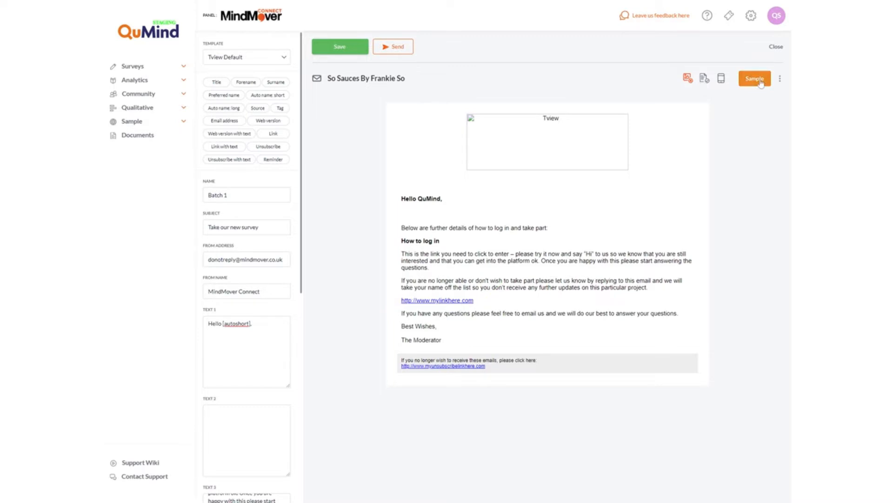
{"action": "left_click", "coordinate": [781, 79]}
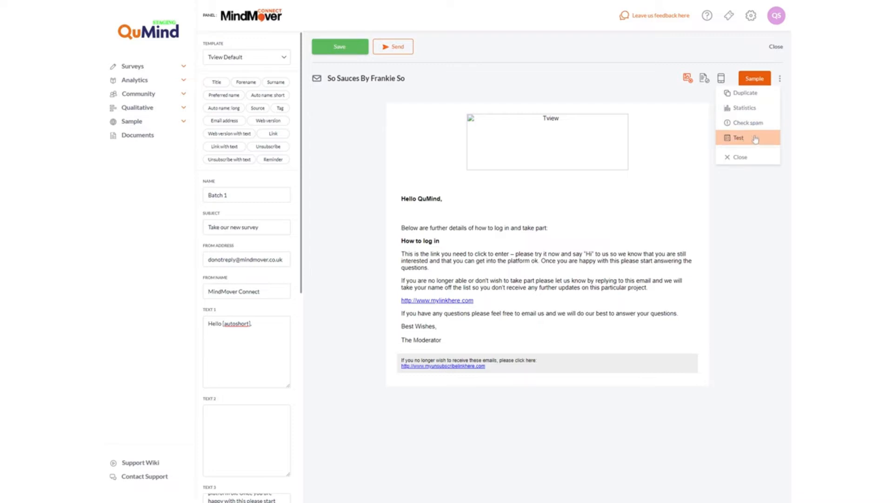
{"action": "left_click", "coordinate": [747, 157]}
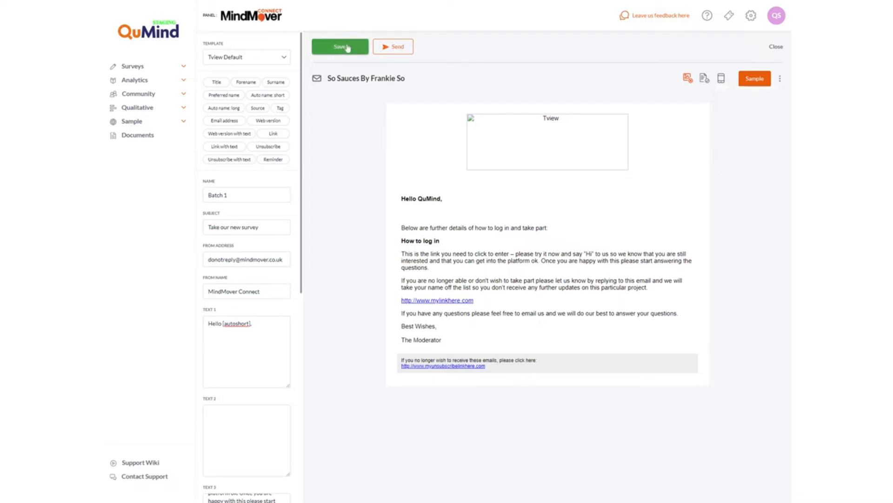
Start a new sample for the email and select the Registration survey as the source for its logic
{"action": "left_click", "coordinate": [751, 84]}
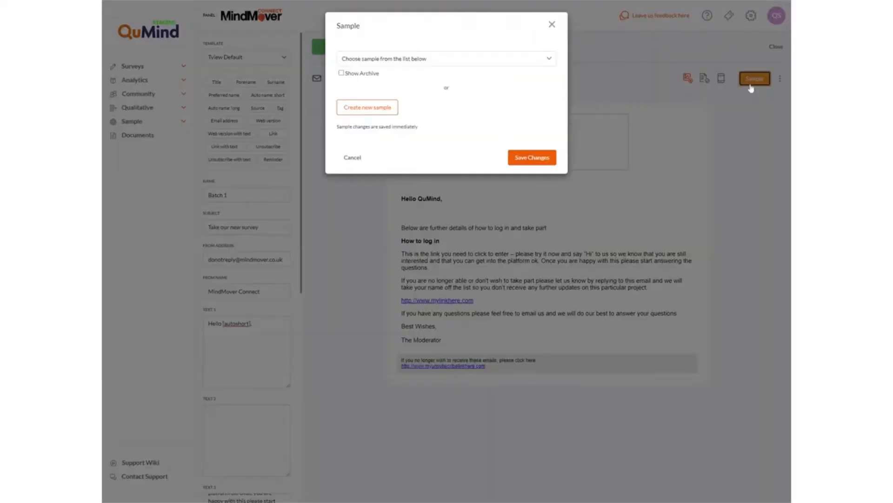
{"action": "left_click", "coordinate": [371, 114]}
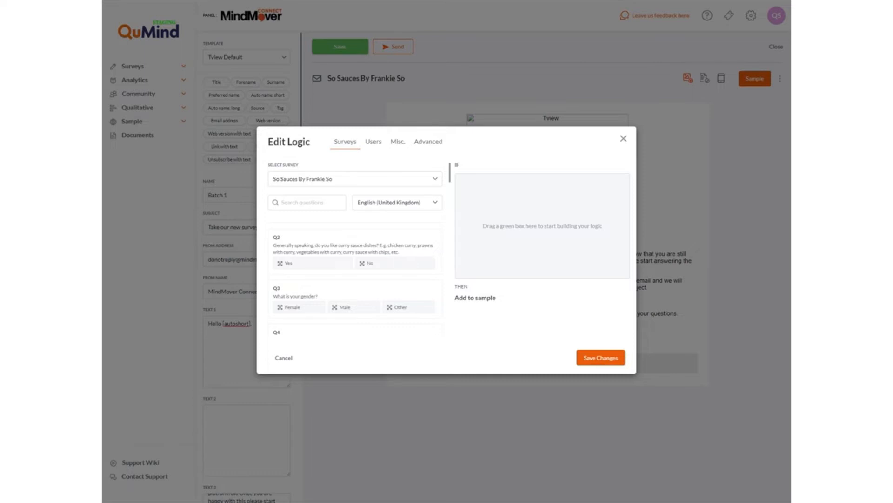
{"action": "left_click", "coordinate": [378, 179]}
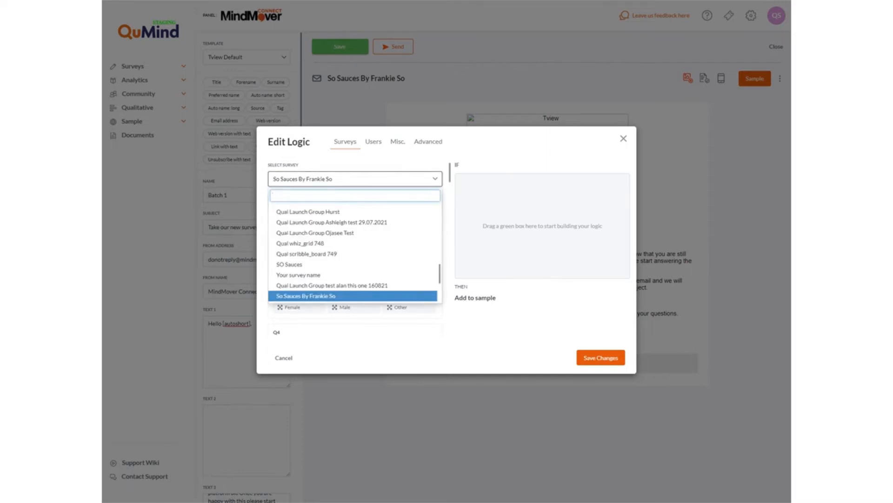
{"action": "type", "text": "regis"}
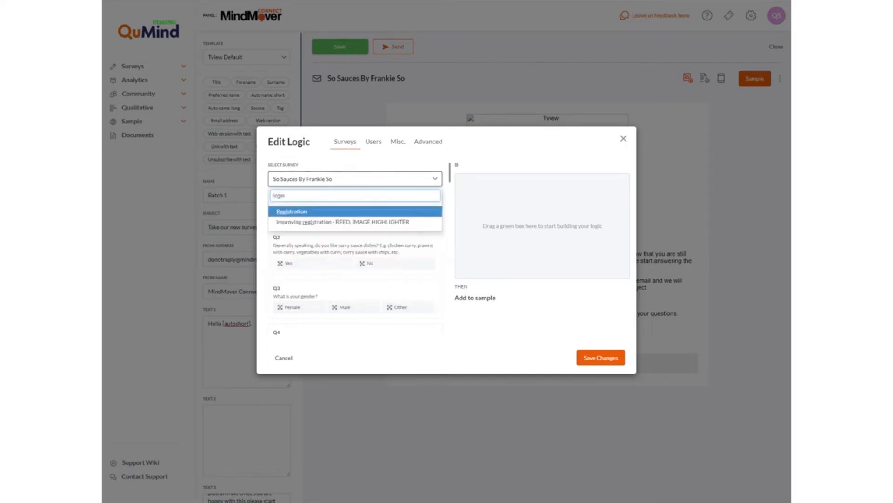
{"action": "left_click", "coordinate": [327, 213]}
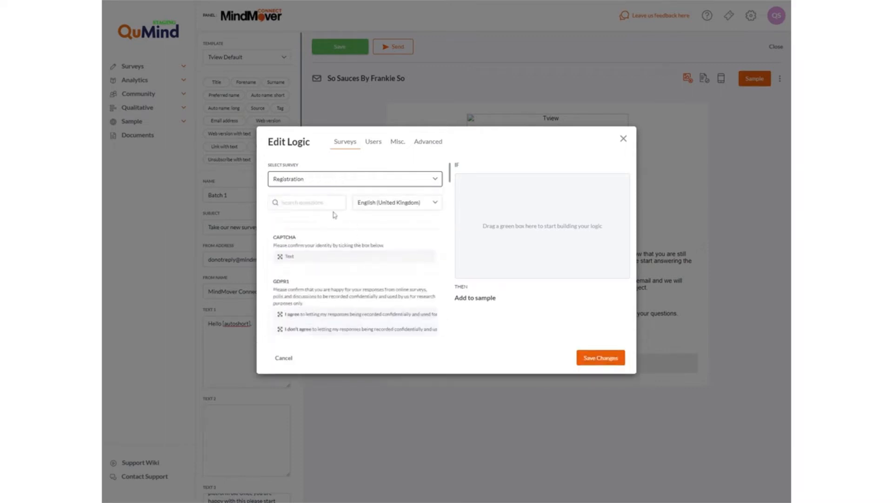
Add a logic condition that the MM2 question "Which UK region do you live in?" equals London
{"action": "scroll", "coordinate": [356, 273], "scroll_direction": "down", "scroll_amount": 5}
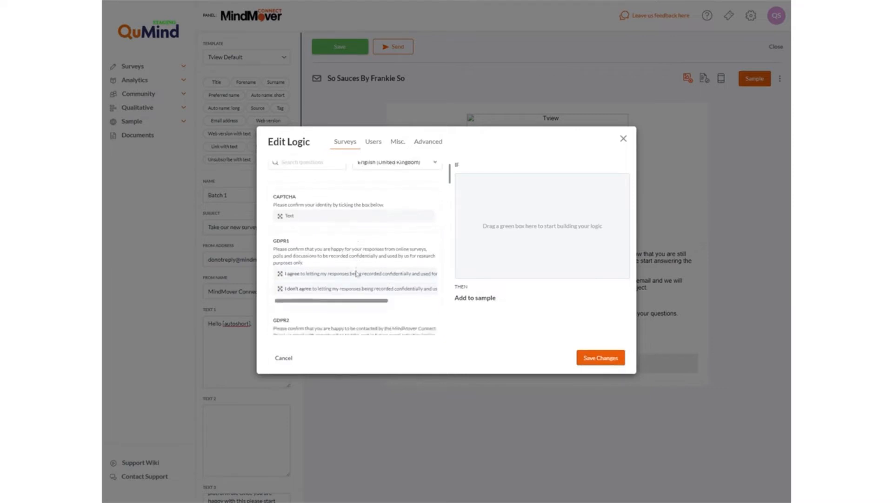
{"action": "scroll", "coordinate": [356, 273], "scroll_direction": "down", "scroll_amount": 5}
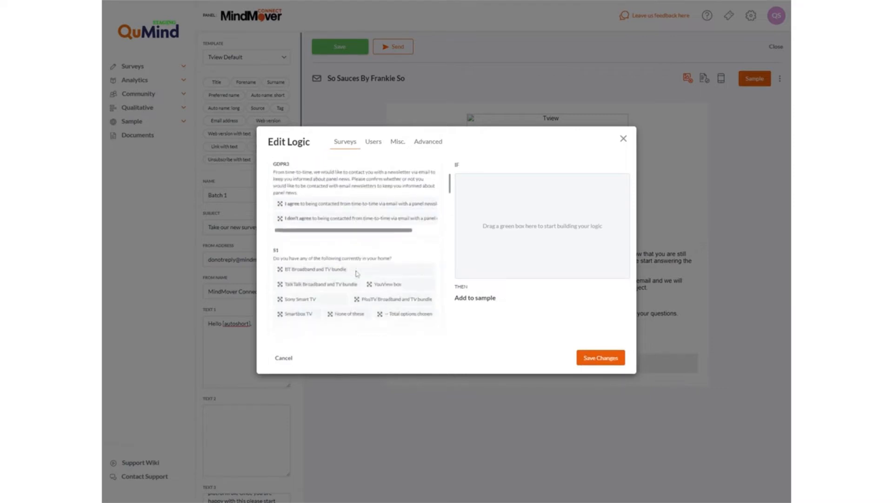
{"action": "scroll", "coordinate": [356, 271], "scroll_direction": "down", "scroll_amount": 2}
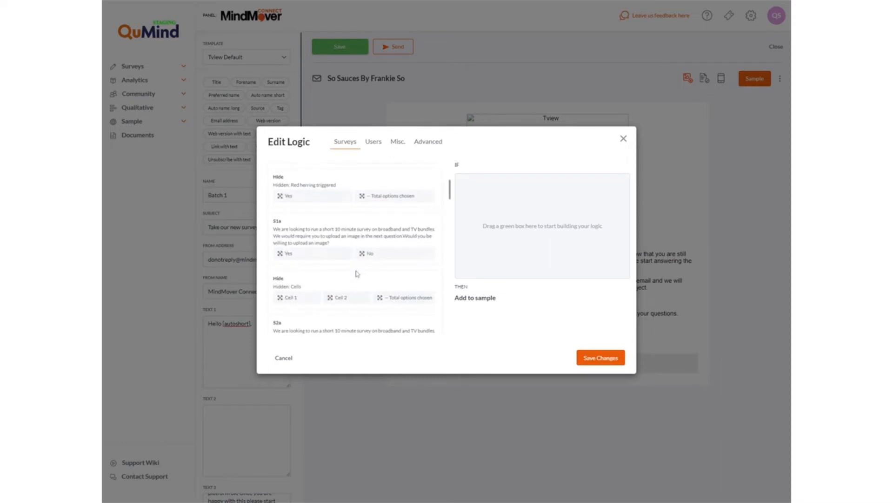
{"action": "scroll", "coordinate": [355, 273], "scroll_direction": "down", "scroll_amount": 4}
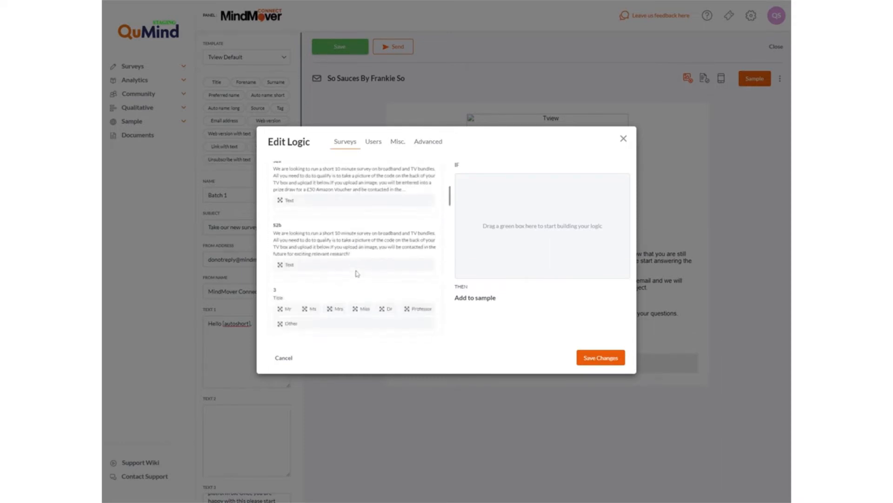
{"action": "scroll", "coordinate": [356, 272], "scroll_direction": "down", "scroll_amount": 3}
{"action": "scroll", "coordinate": [356, 270], "scroll_direction": "down", "scroll_amount": 5}
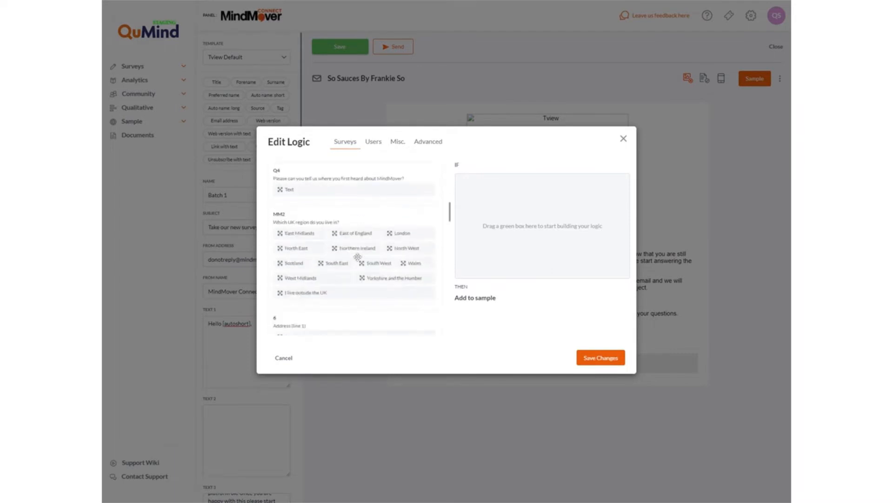
{"action": "scroll", "coordinate": [357, 257], "scroll_direction": "down", "scroll_amount": 4}
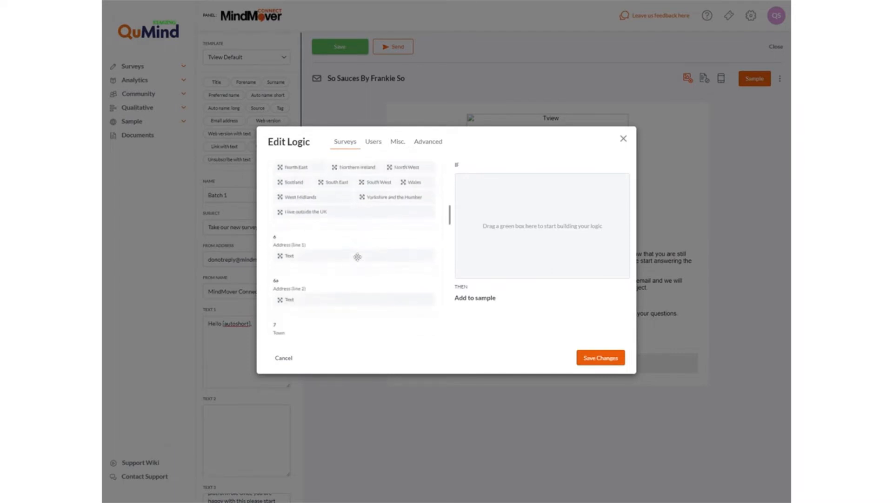
{"action": "scroll", "coordinate": [357, 257], "scroll_direction": "up", "scroll_amount": 4}
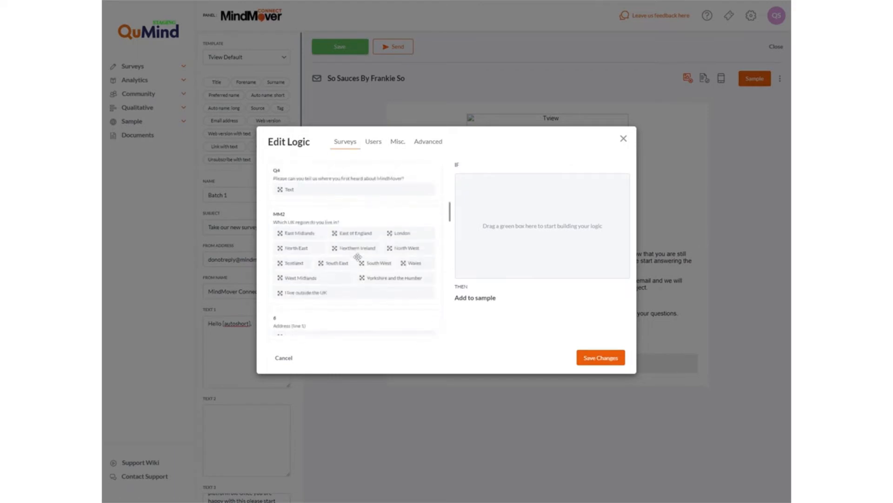
{"action": "left_click_drag", "start_coordinate": [401, 232], "coordinate": [509, 219]}
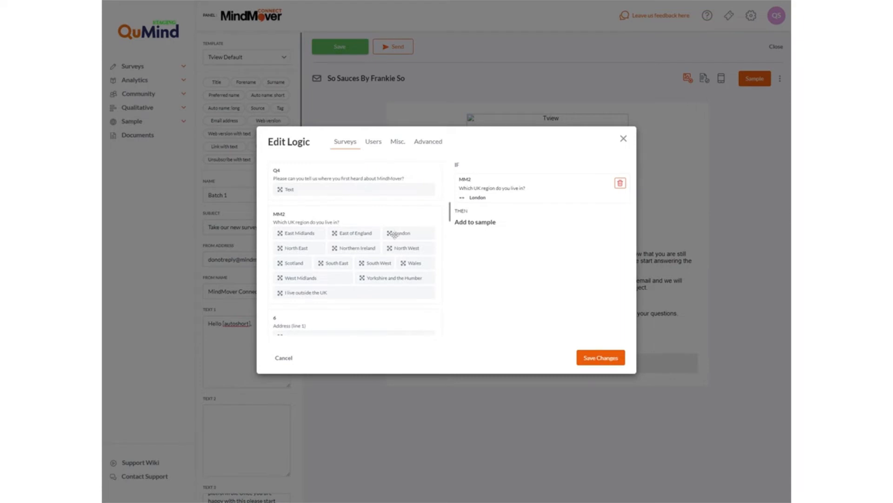
{"action": "mouse_move", "coordinate": [500, 198]}
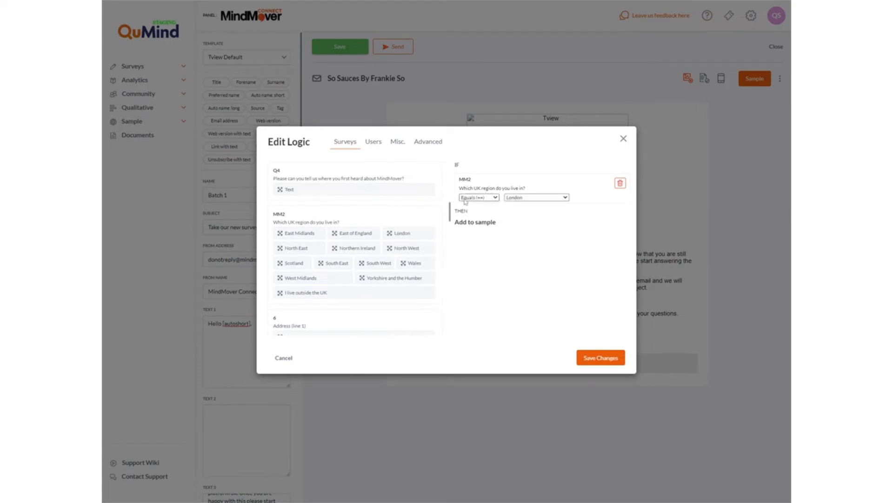
Add the Female answer of question 12 "And are you...?" as a second condition, joined to the London condition with AND
{"action": "scroll", "coordinate": [361, 265], "scroll_direction": "down", "scroll_amount": 8}
{"action": "scroll", "coordinate": [361, 265], "scroll_direction": "down", "scroll_amount": 4}
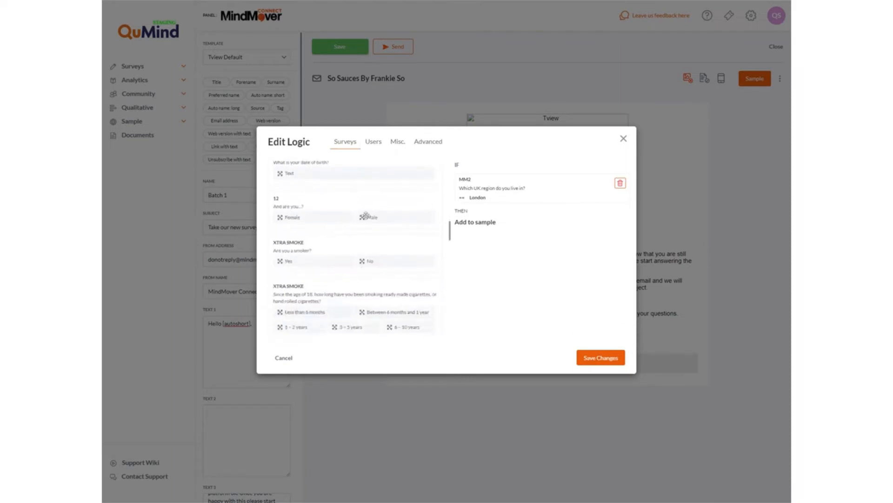
{"action": "left_click_drag", "start_coordinate": [324, 217], "coordinate": [545, 227]}
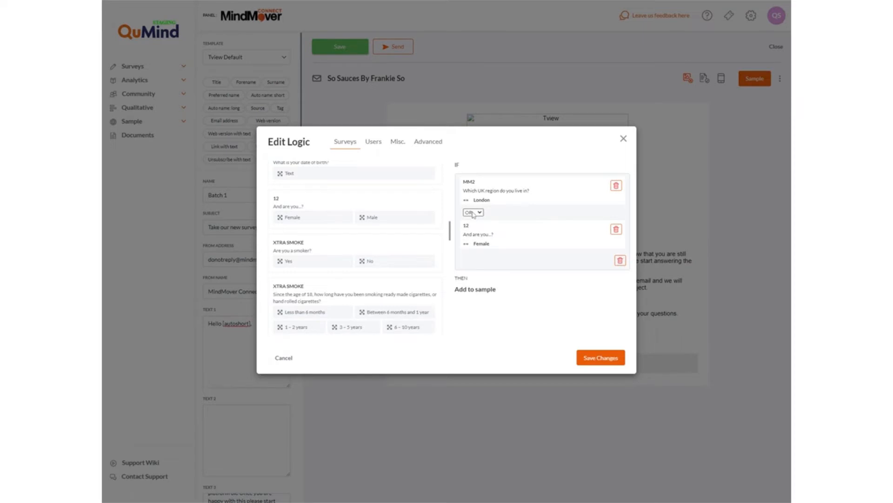
{"action": "left_click", "coordinate": [476, 219]}
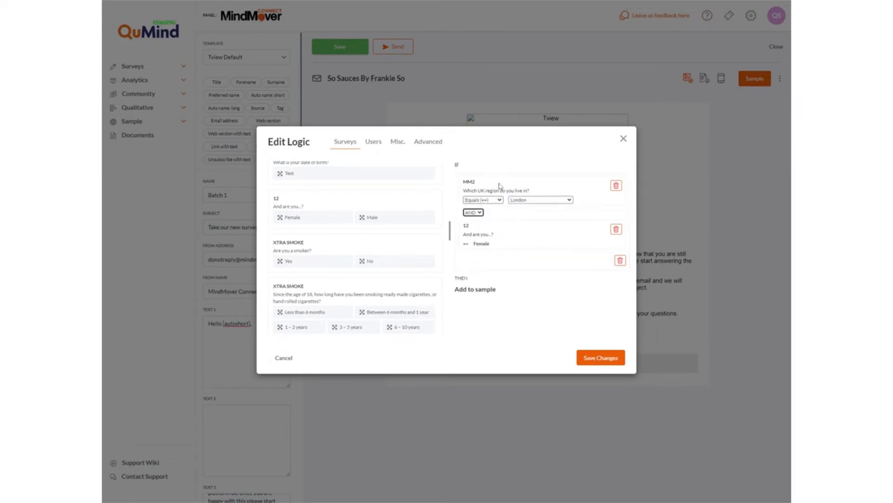
{"action": "mouse_move", "coordinate": [501, 250]}
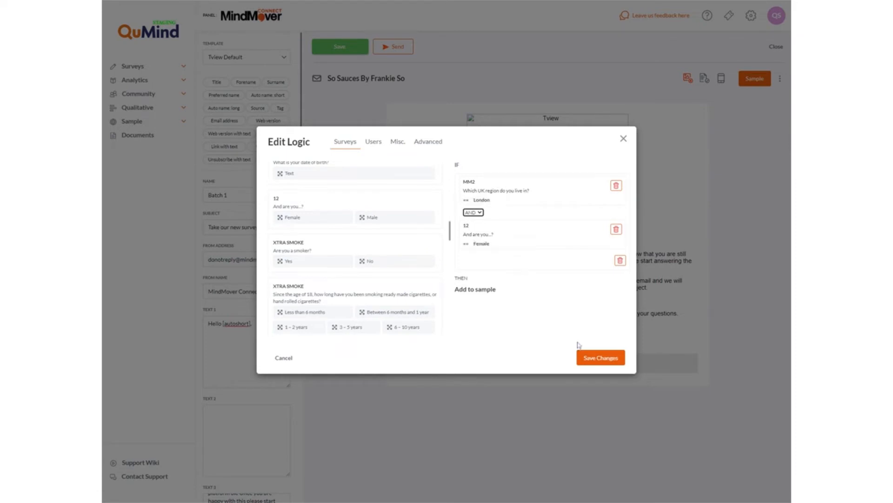
Save the logic and store the new sample under the name "Batch 1 - london females"
{"action": "left_click", "coordinate": [609, 360]}
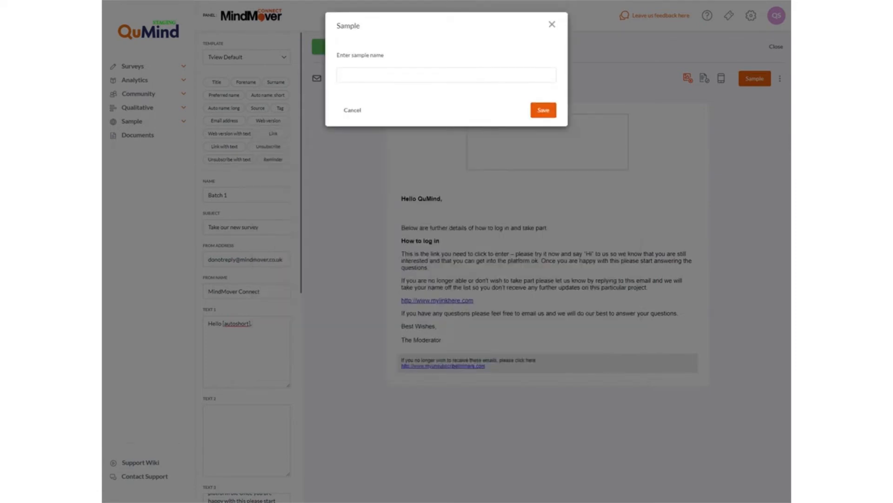
{"action": "type", "text": "Batch 1 -"}
{"action": "type", "text": "london females"}
{"action": "left_click", "coordinate": [543, 111]}
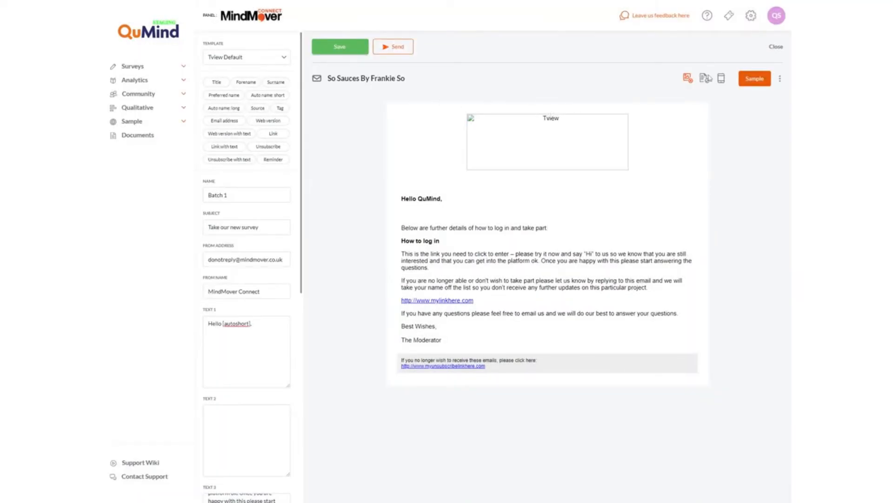
Check the email's plain-text and mobile previews, returning to the desktop layout with images shown
{"action": "left_click", "coordinate": [707, 81]}
{"action": "left_click", "coordinate": [721, 80]}
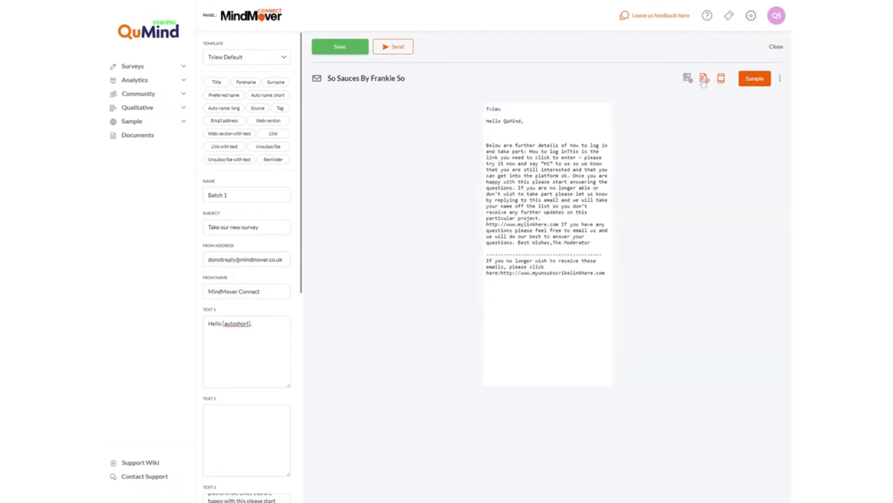
{"action": "left_click", "coordinate": [704, 80]}
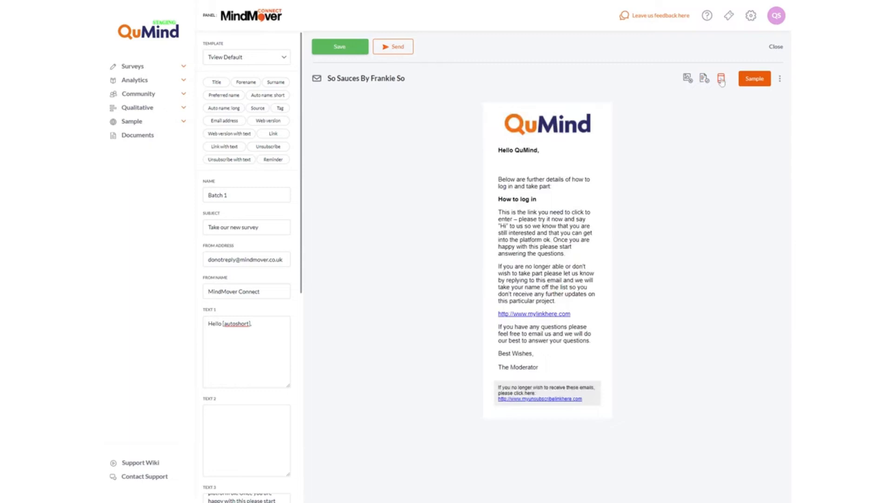
{"action": "left_click", "coordinate": [721, 79]}
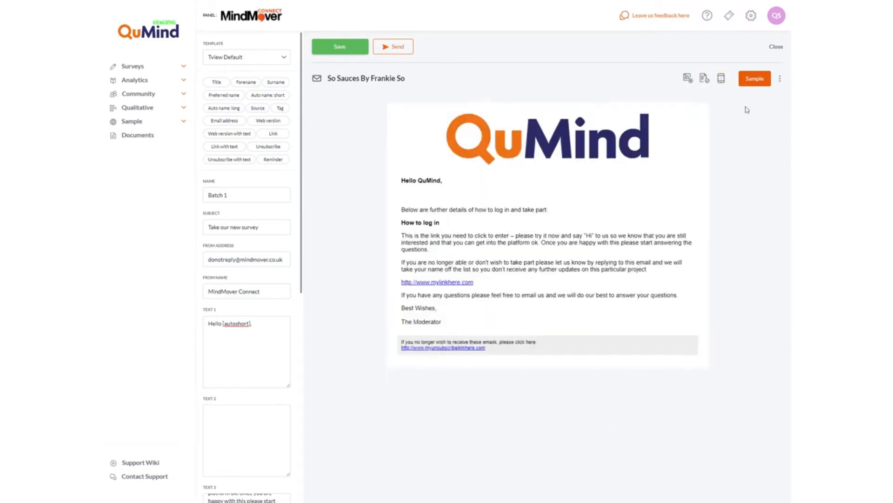
Choose the existing sample "Batch 1 - london females" for the email
{"action": "left_click", "coordinate": [758, 83]}
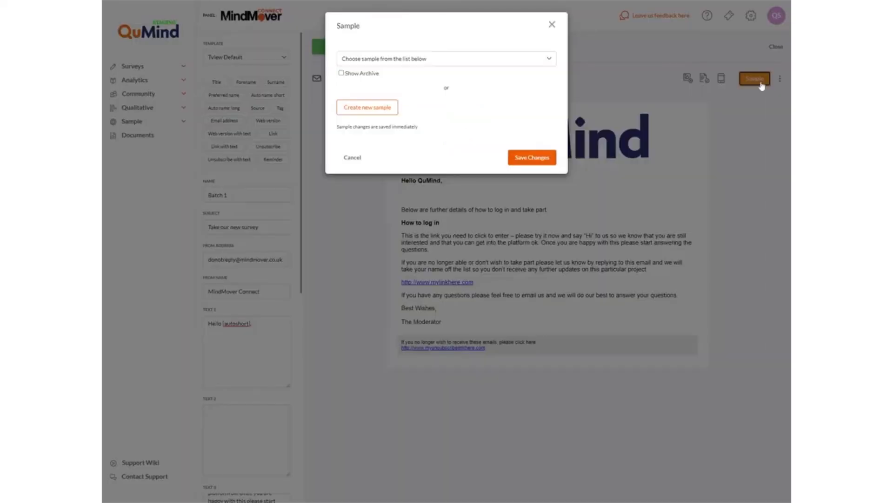
{"action": "left_click", "coordinate": [437, 61]}
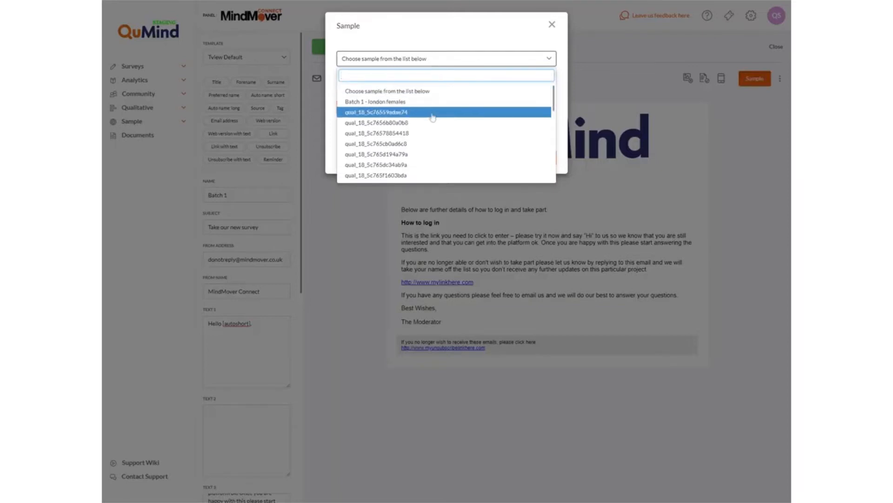
{"action": "scroll", "coordinate": [430, 129], "scroll_direction": "down", "scroll_amount": 3}
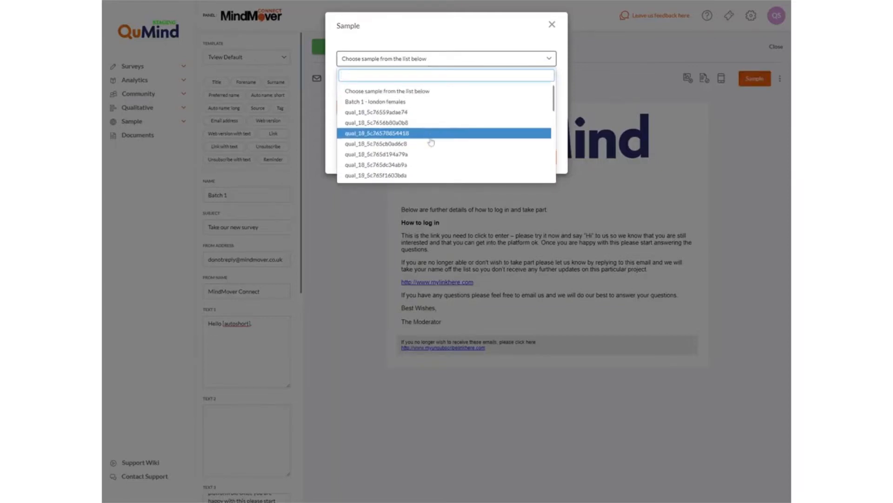
{"action": "scroll", "coordinate": [427, 116], "scroll_direction": "up", "scroll_amount": 4}
{"action": "left_click", "coordinate": [426, 102]}
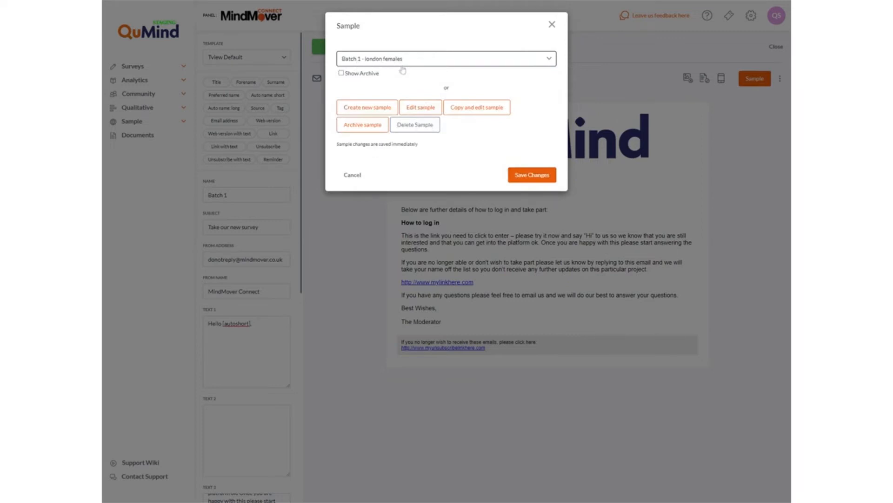
Reopen the chosen sample's logic to review its conditions, and save the sample under its existing name
{"action": "left_click", "coordinate": [419, 108]}
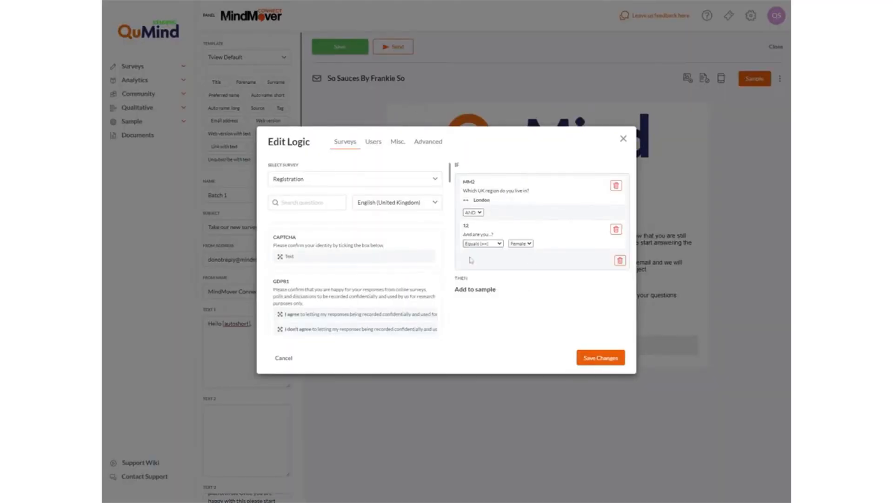
{"action": "scroll", "coordinate": [329, 286], "scroll_direction": "down", "scroll_amount": 2}
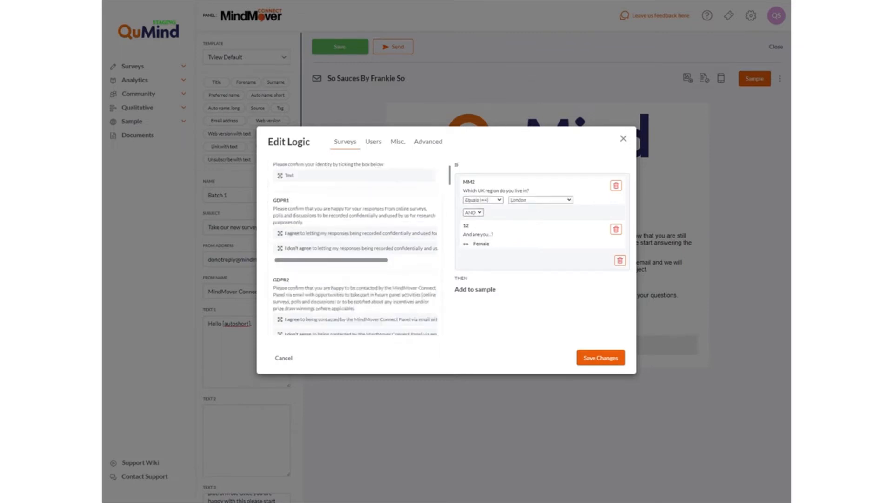
{"action": "scroll", "coordinate": [404, 251], "scroll_direction": "up", "scroll_amount": 2}
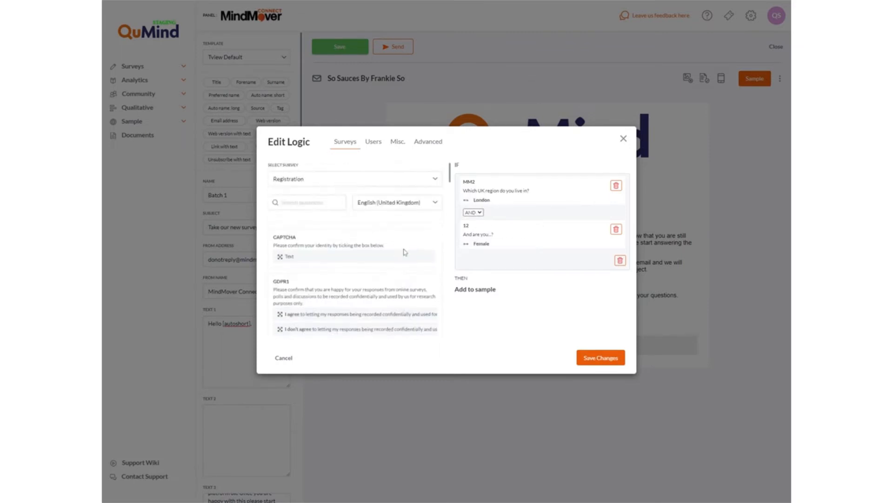
{"action": "left_click", "coordinate": [601, 357]}
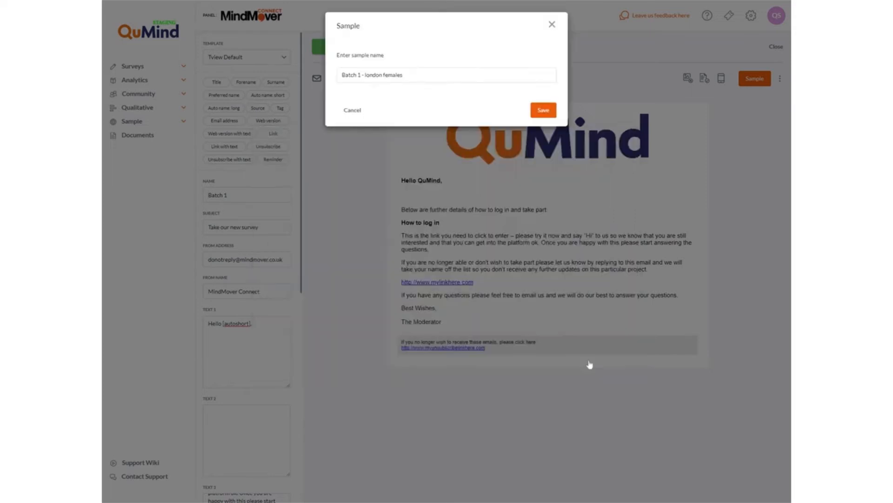
{"action": "left_click", "coordinate": [540, 112]}
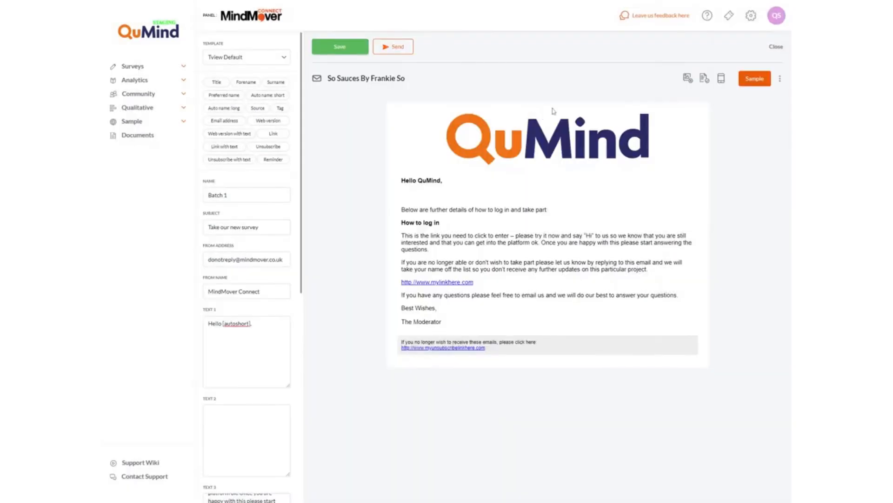
Save the Batch 1 email and send a test email to the account's own address
{"action": "left_click", "coordinate": [340, 45]}
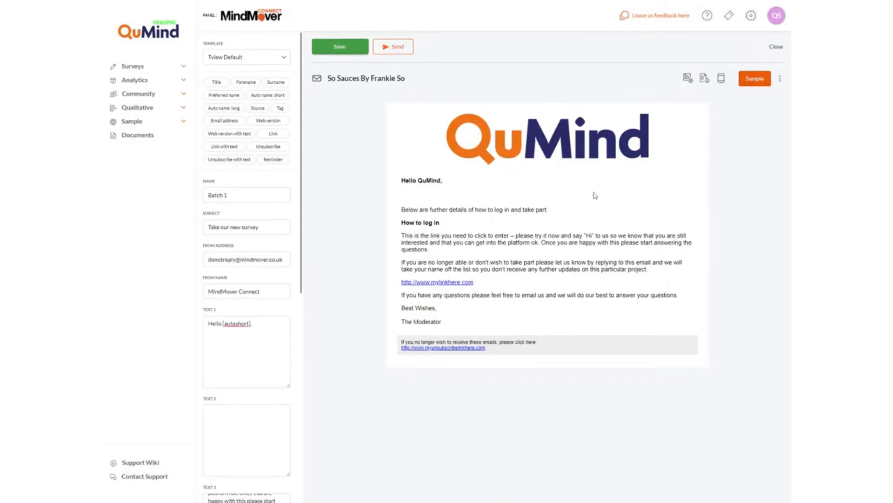
{"action": "left_click", "coordinate": [398, 49]}
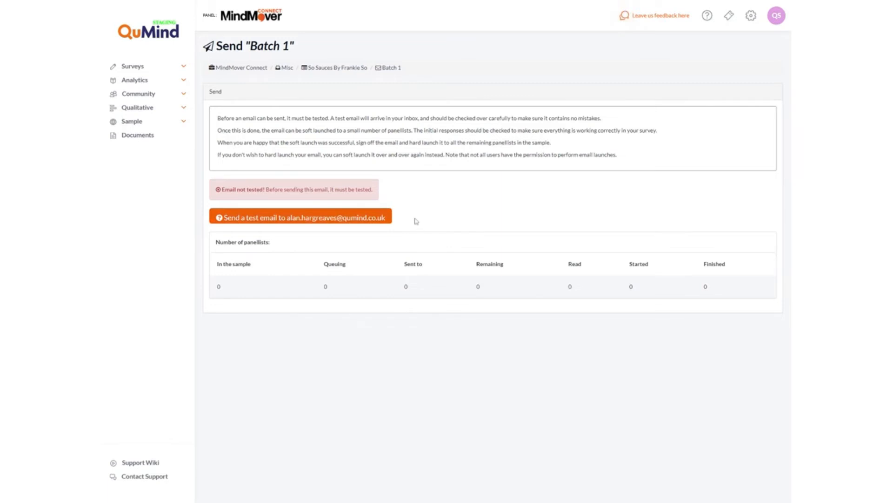
{"action": "left_click", "coordinate": [365, 219]}
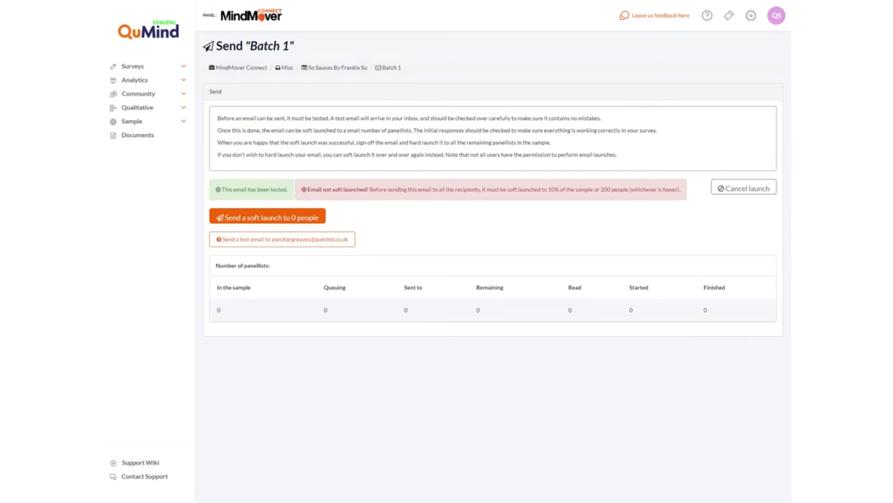
Soft launch the Batch 1 email with the number of emails set to 20, and check the panellist count in the sample
{"action": "left_click", "coordinate": [273, 218]}
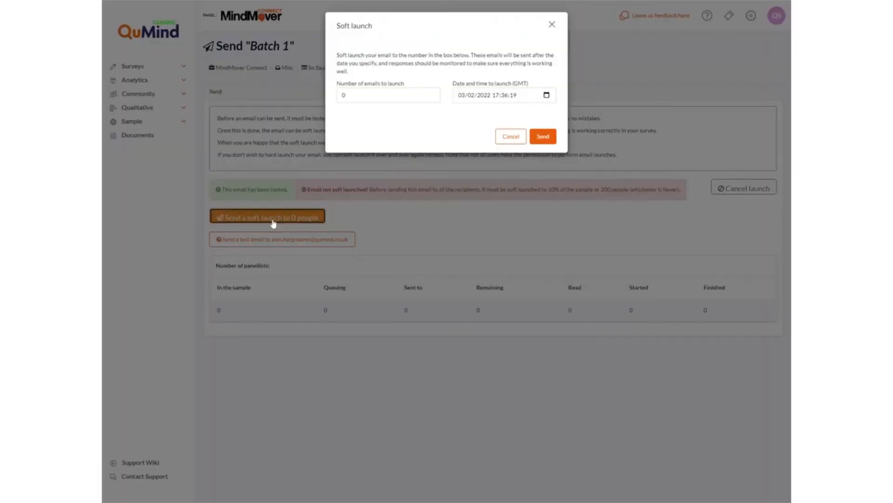
{"action": "left_click_drag", "start_coordinate": [354, 96], "coordinate": [331, 101]}
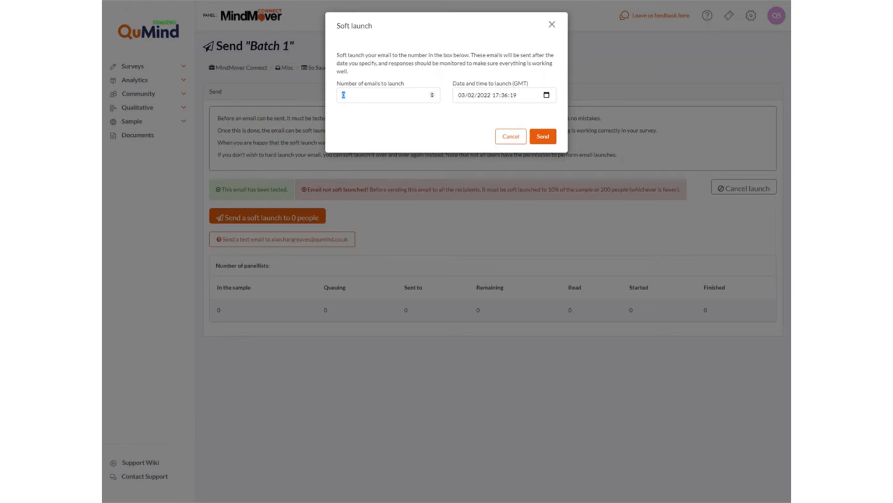
{"action": "type", "text": "20"}
{"action": "left_click", "coordinate": [548, 142]}
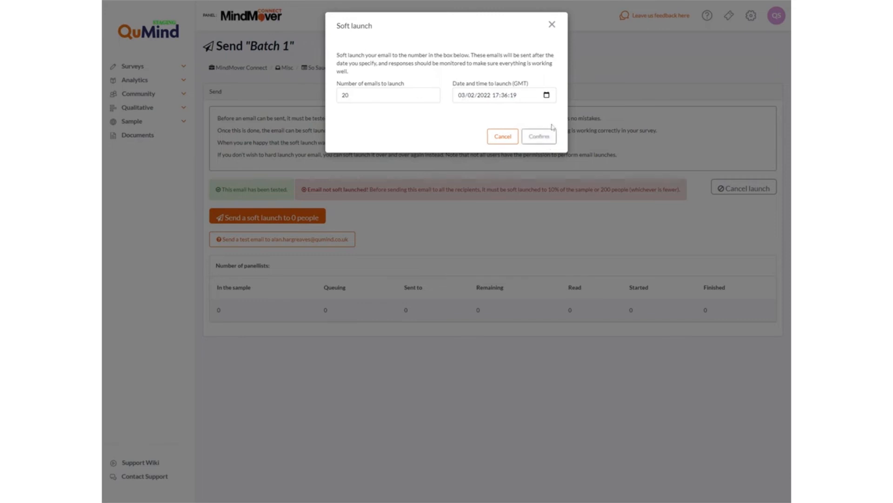
{"action": "left_click", "coordinate": [548, 140]}
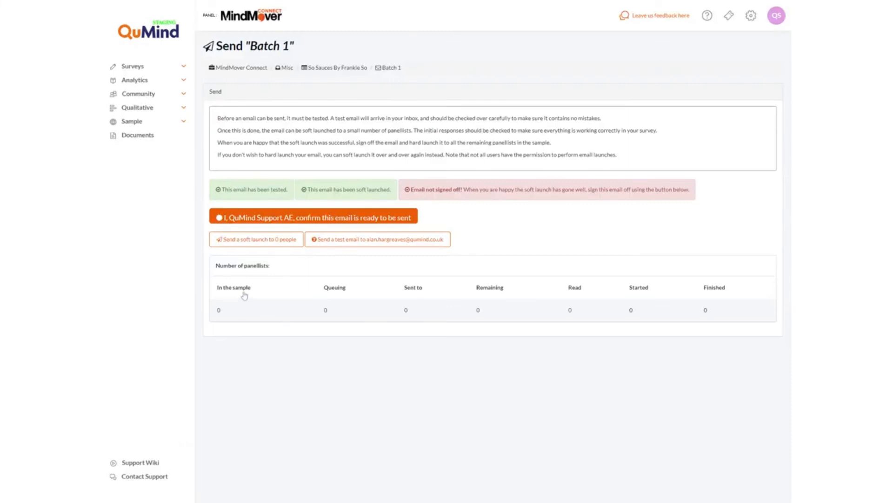
{"action": "left_click_drag", "start_coordinate": [220, 310], "coordinate": [216, 314]}
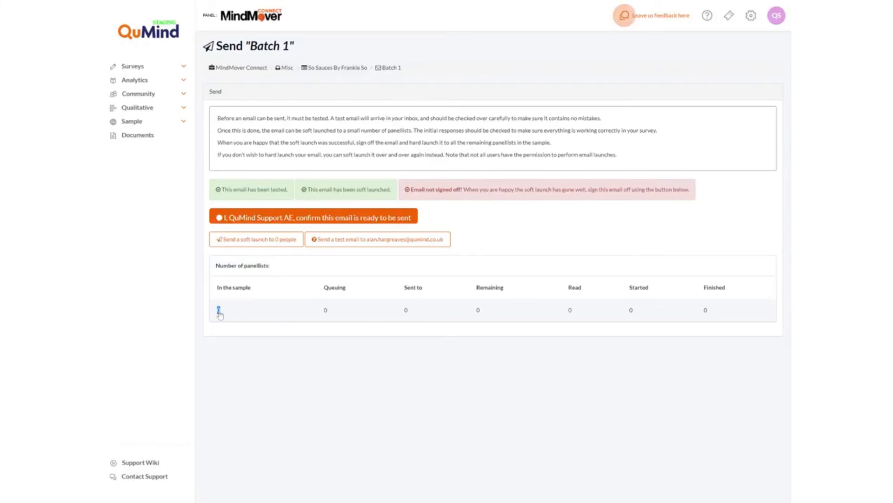
Check the queuing and sent-to panellist counts for the Batch 1 email
{"action": "left_click_drag", "start_coordinate": [327, 313], "coordinate": [324, 309]}
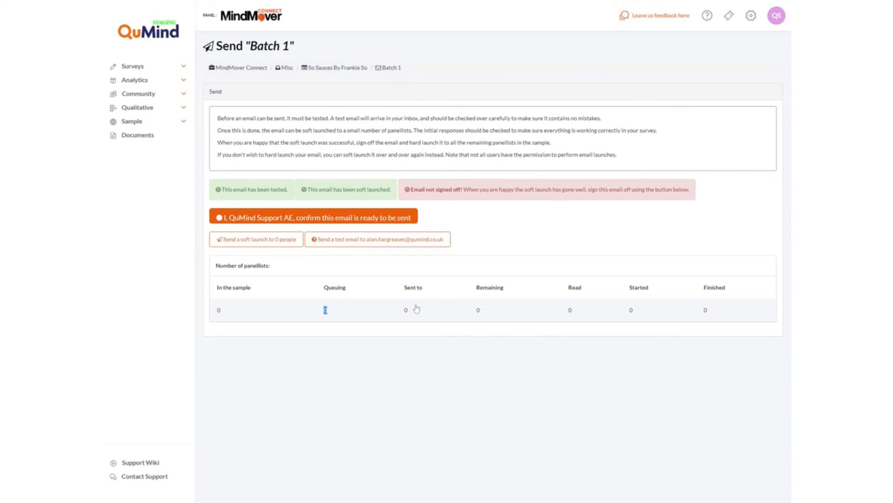
{"action": "left_click_drag", "start_coordinate": [412, 314], "coordinate": [404, 314]}
{"action": "left_click", "coordinate": [407, 315]}
Sign off the Batch 1 email as ready to be sent and hard launch it with the launch time 03/02/2022 17:37:45
{"action": "left_click", "coordinate": [311, 218]}
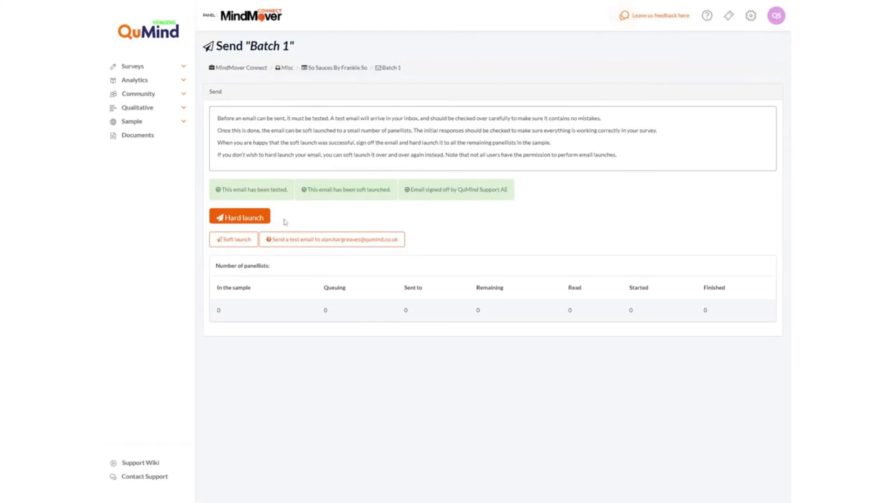
{"action": "left_click", "coordinate": [255, 221]}
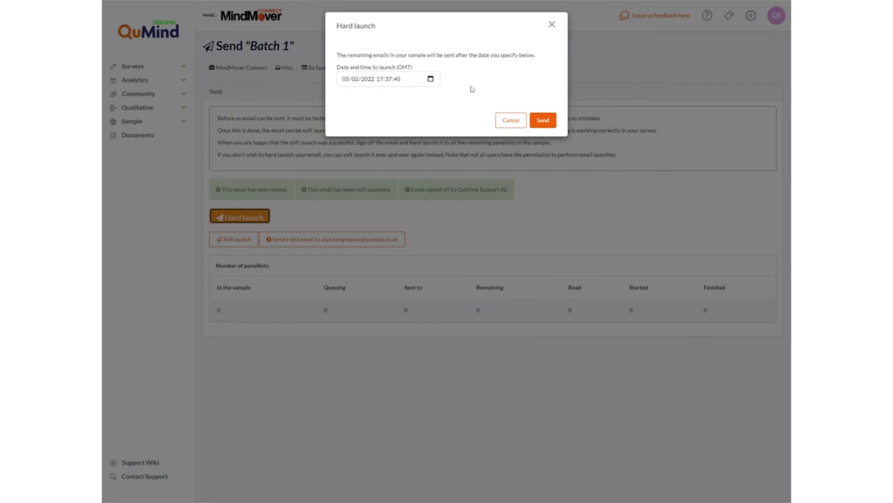
{"action": "left_click", "coordinate": [542, 121]}
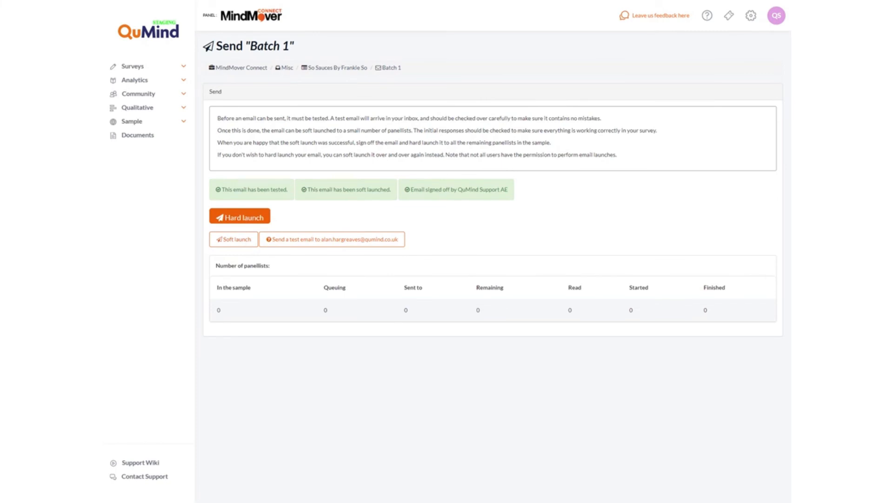
{"action": "left_click", "coordinate": [233, 239]}
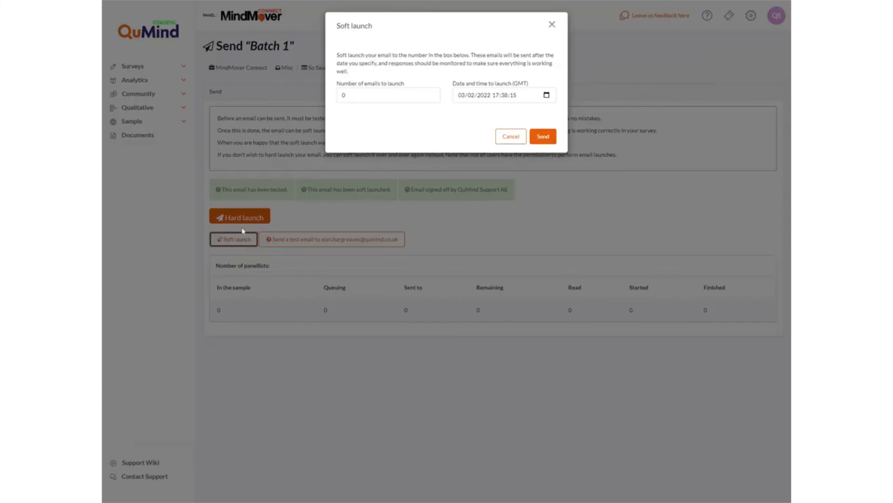
{"action": "double_click", "coordinate": [344, 95]}
{"action": "type", "text": "50"}
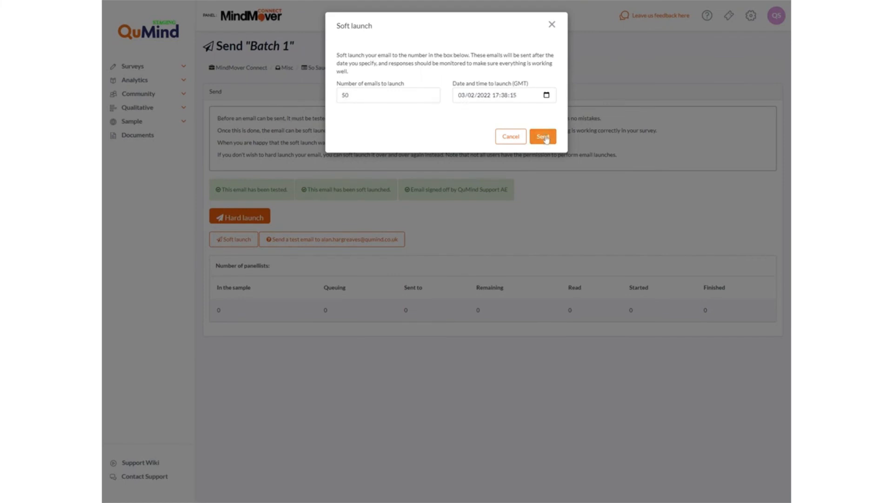
{"action": "left_click", "coordinate": [521, 137]}
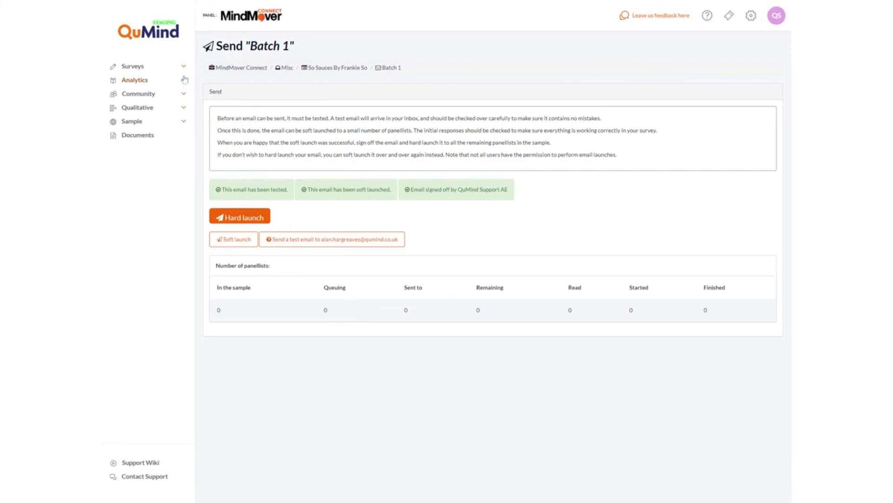
Open Project Management for the surveys, search the projects for "sauces", and clear the search
{"action": "left_click", "coordinate": [137, 70]}
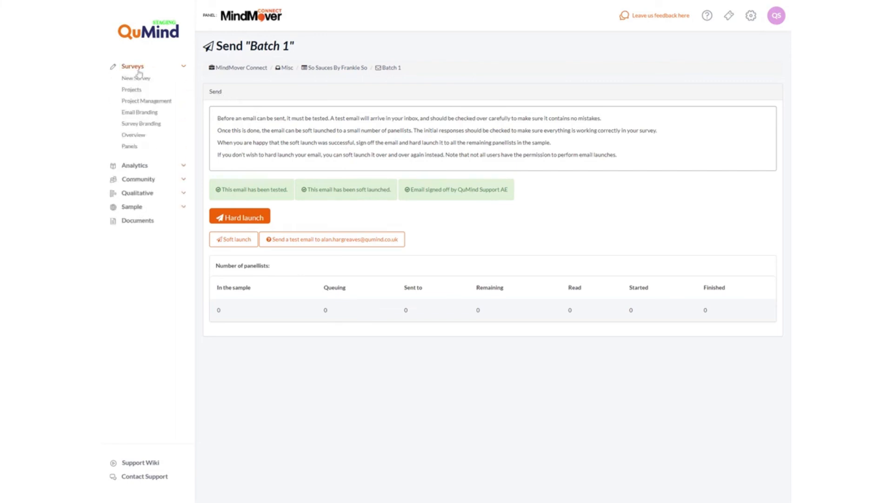
{"action": "left_click", "coordinate": [147, 101]}
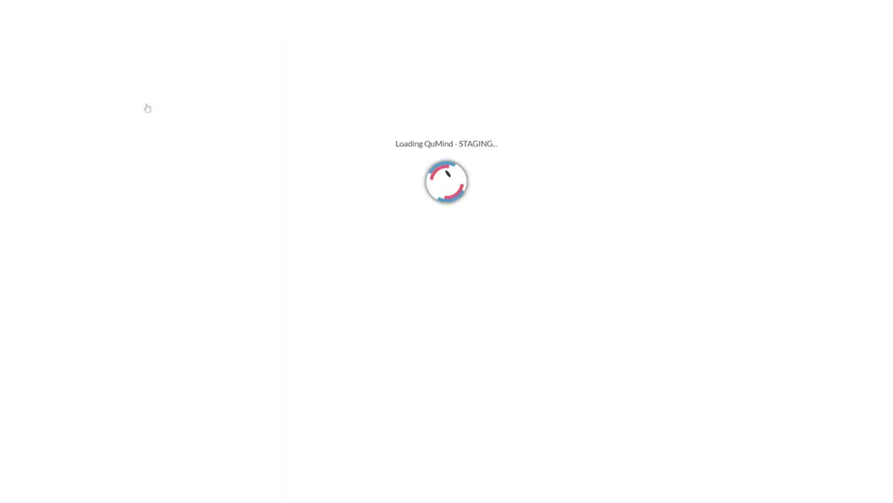
{"action": "left_click", "coordinate": [589, 46]}
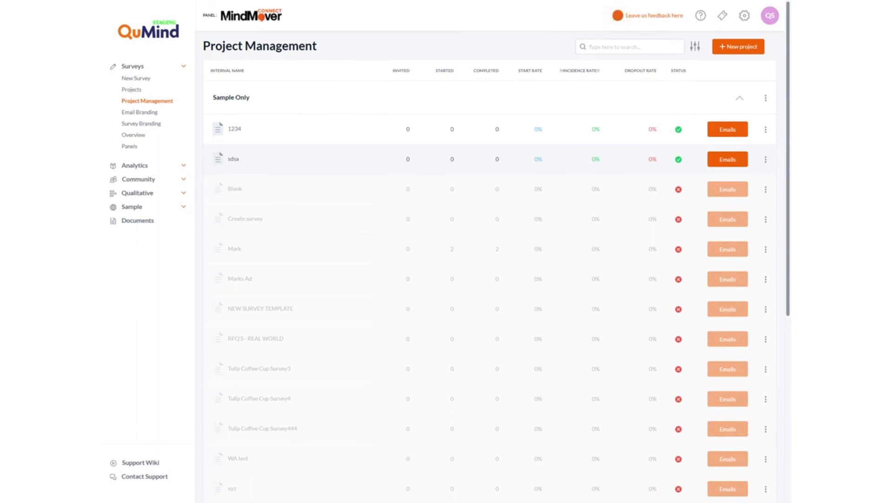
{"action": "type", "text": "sauces"}
{"action": "left_click_drag", "start_coordinate": [619, 47], "coordinate": [573, 46]}
{"action": "key", "text": "BackSpace"}
Expand the Misc project group and examine the incidence, dropout and start rates of the So Sauces By Frankie So survey
{"action": "scroll", "coordinate": [468, 222], "scroll_direction": "down", "scroll_amount": 2}
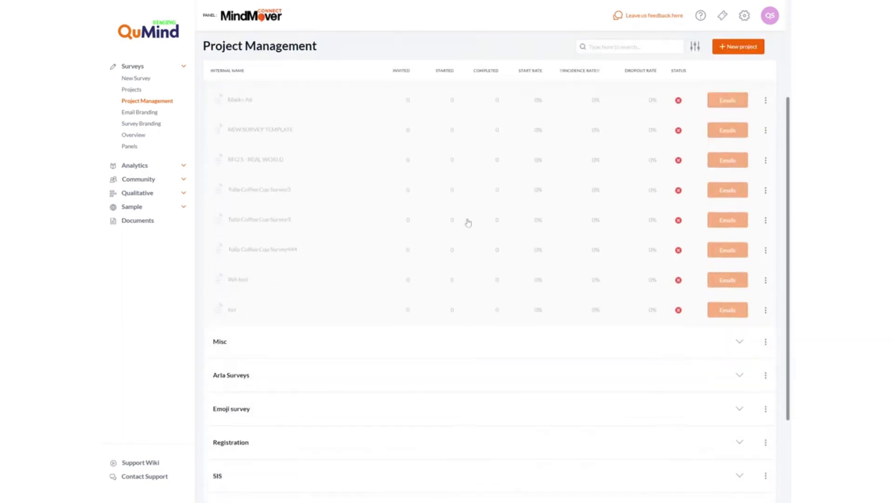
{"action": "scroll", "coordinate": [432, 220], "scroll_direction": "down", "scroll_amount": 3}
{"action": "left_click", "coordinate": [366, 228]}
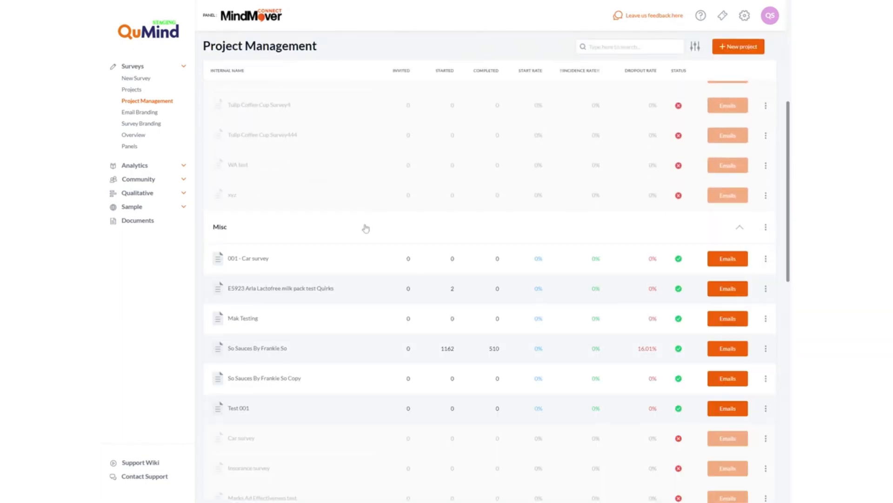
{"action": "scroll", "coordinate": [366, 228], "scroll_direction": "down", "scroll_amount": 1}
{"action": "scroll", "coordinate": [365, 228], "scroll_direction": "down", "scroll_amount": 2}
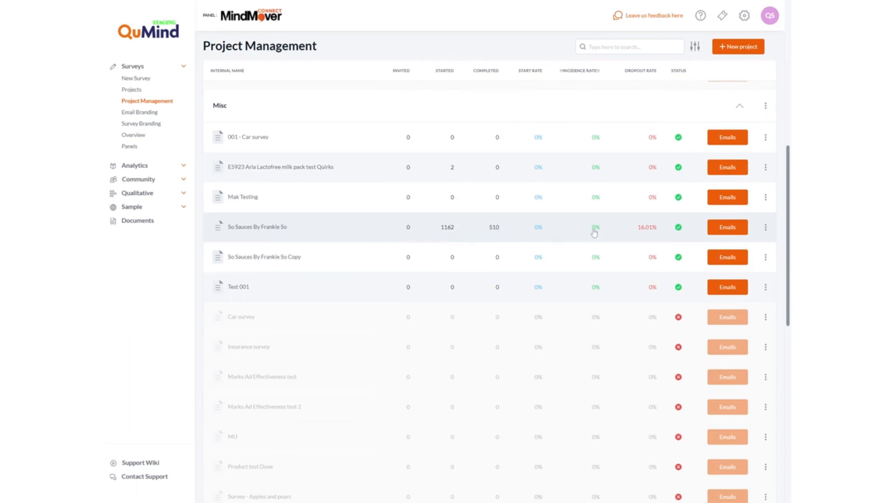
{"action": "left_click_drag", "start_coordinate": [592, 229], "coordinate": [657, 229]}
{"action": "left_click_drag", "start_coordinate": [544, 229], "coordinate": [534, 232]}
Show the available analytics tools
{"action": "left_click", "coordinate": [182, 166]}
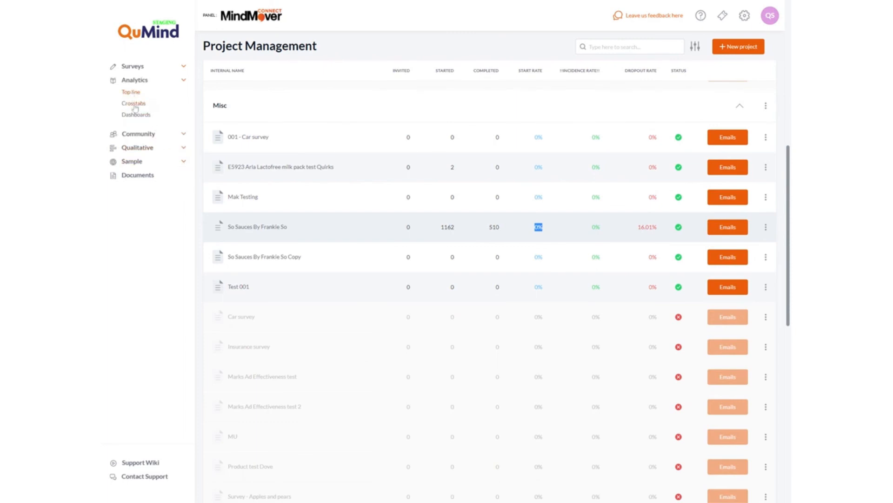